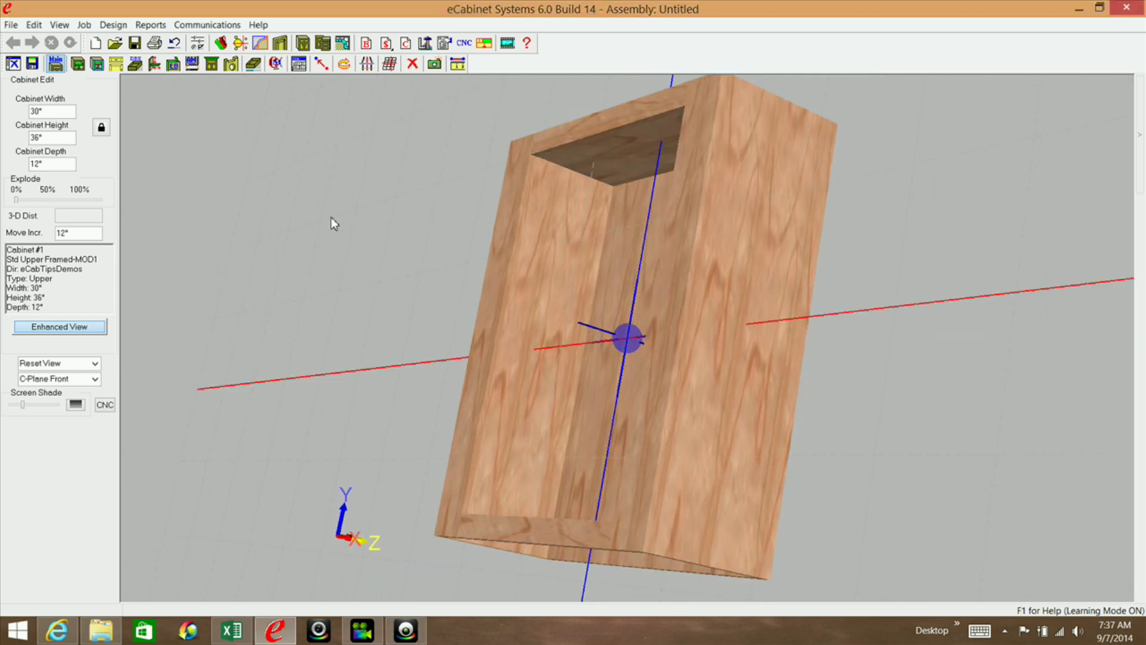
Examine the framed upper cabinet's face frame, sides, top and bottom from several angles.
drag(611, 266, 619, 310)
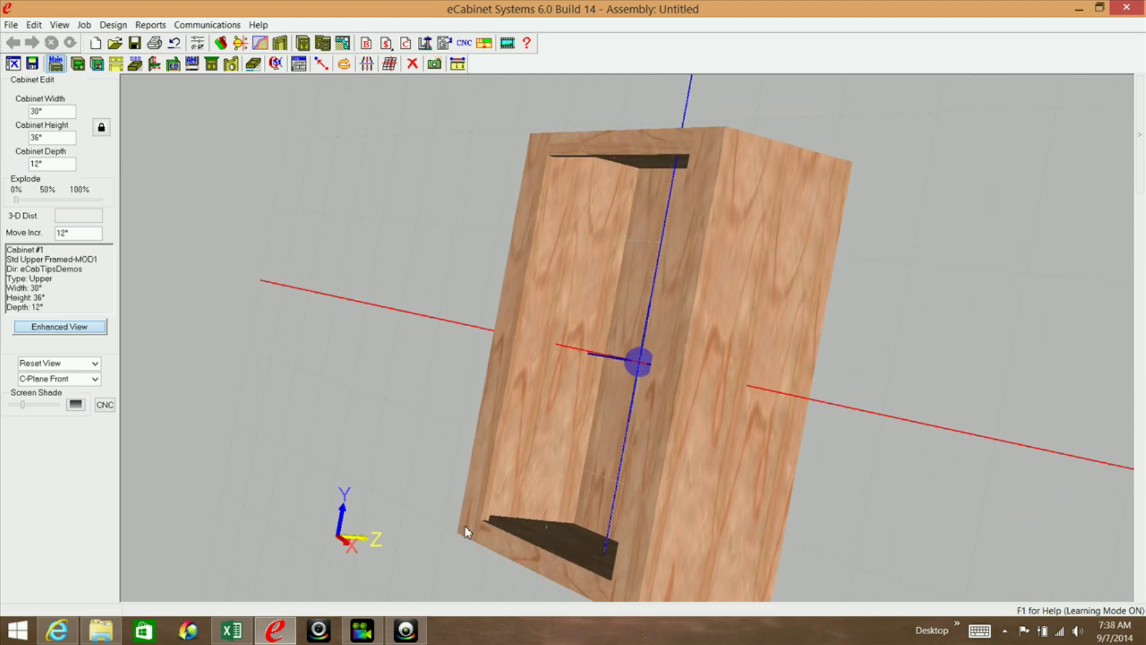
drag(672, 398, 755, 503)
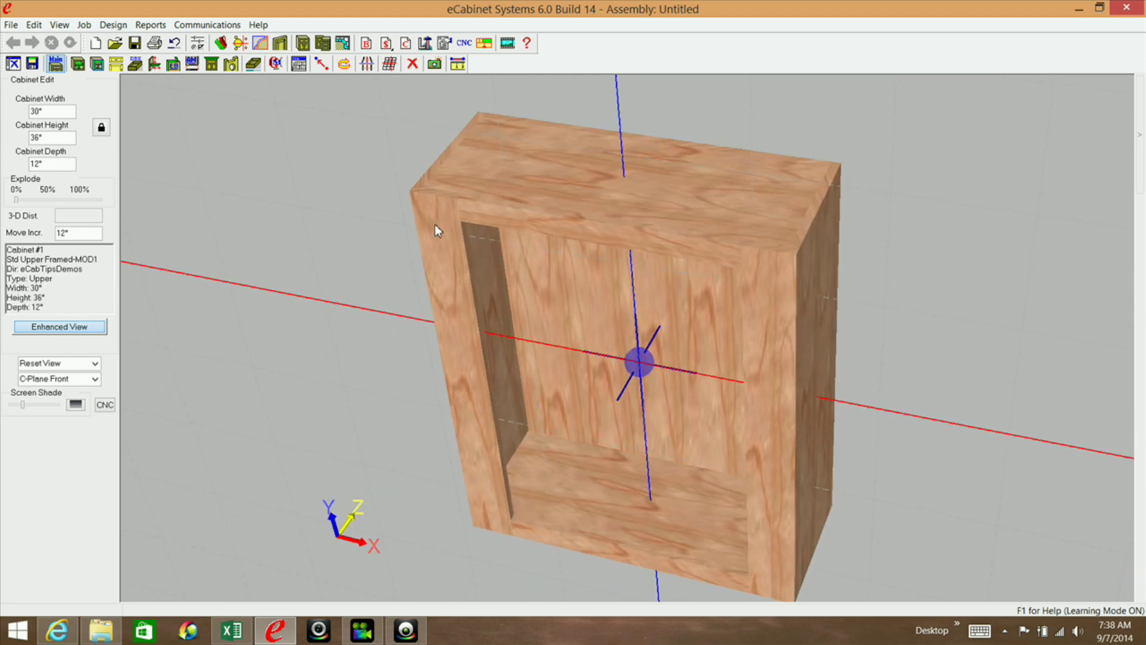
mouse_move(436, 227)
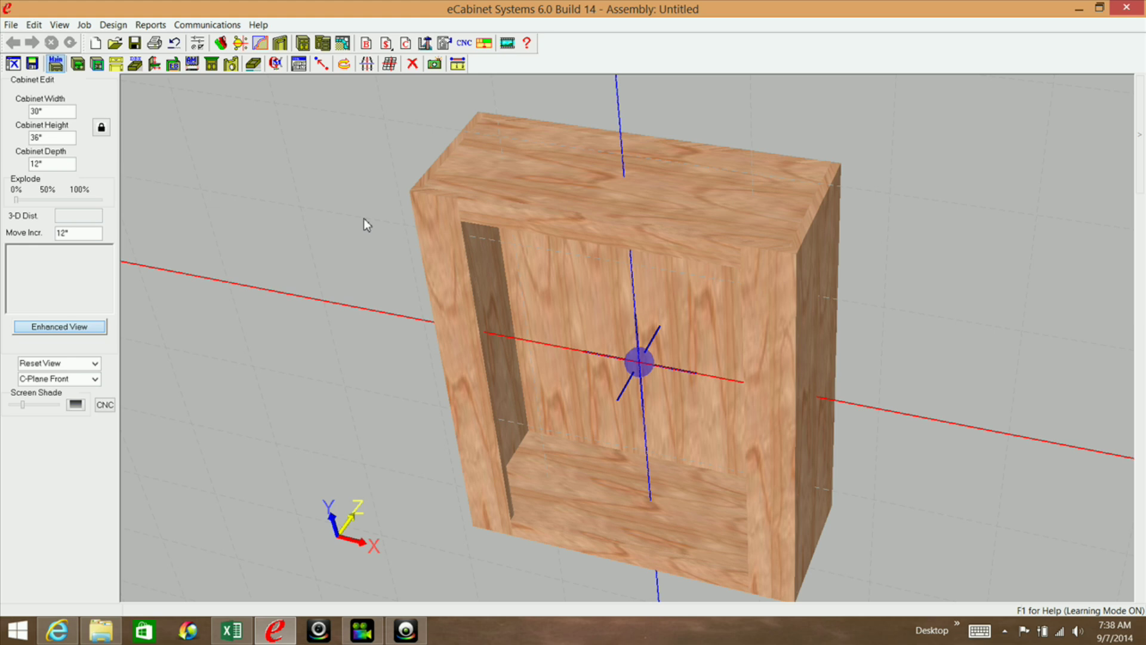
mouse_move(430, 201)
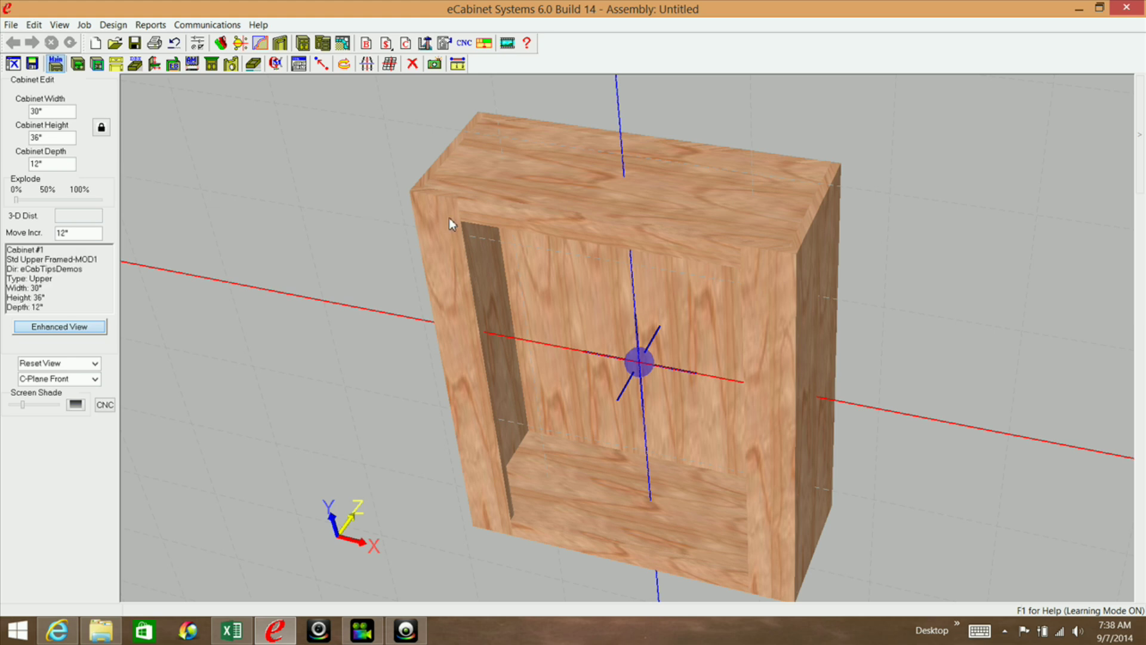
right_drag(499, 379, 458, 257)
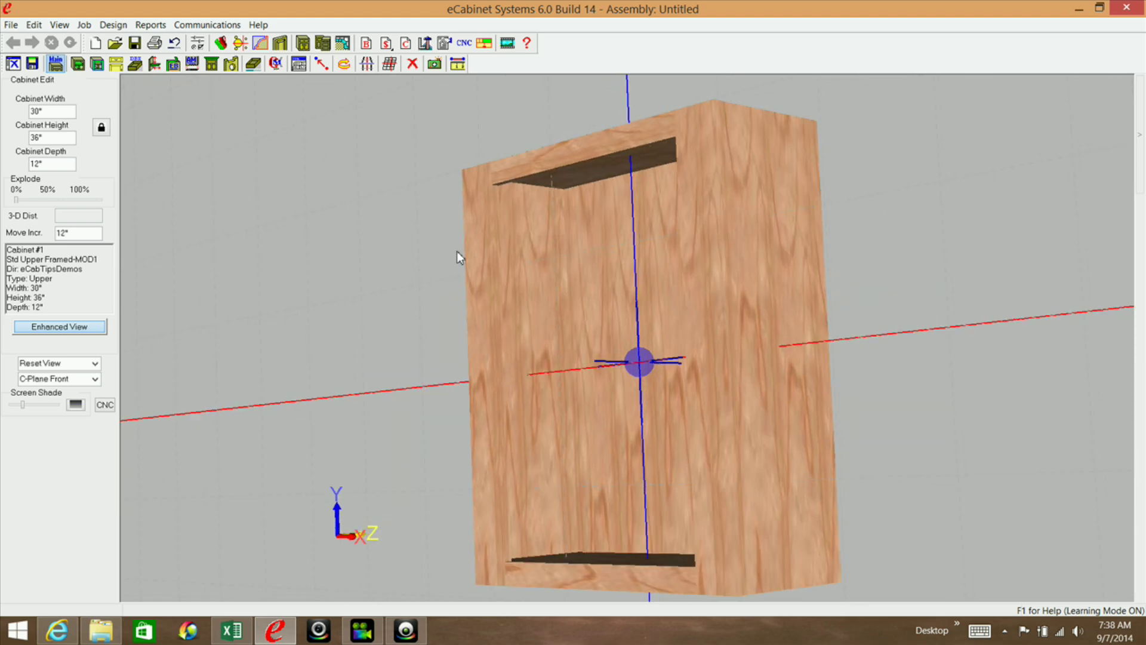
right_drag(511, 567, 543, 569)
right_drag(569, 524, 565, 441)
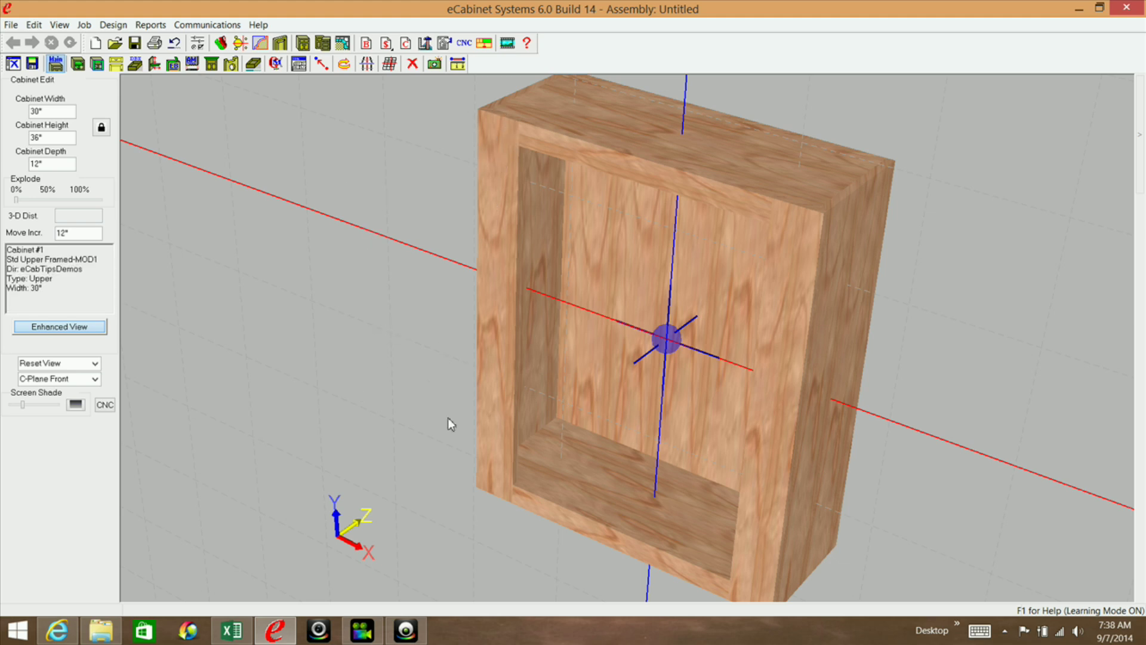
mouse_move(489, 385)
mouse_down()
mouse_move(470, 382)
mouse_move(509, 376)
mouse_move(517, 397)
mouse_move(490, 398)
mouse_move(479, 383)
mouse_up()
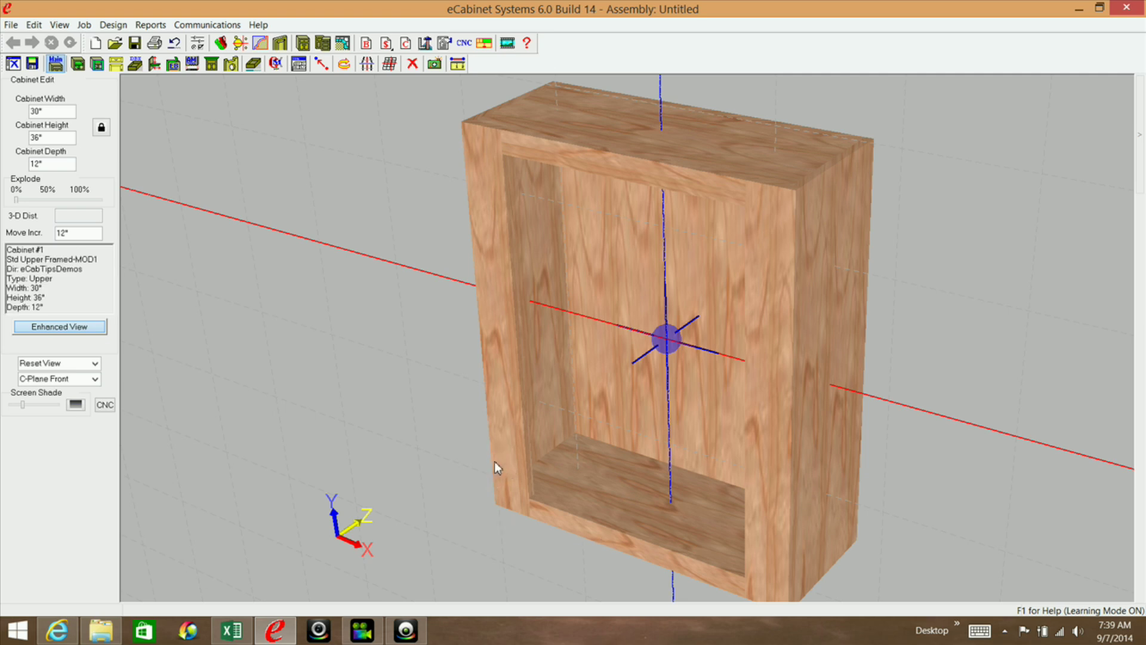
Hide the cabinet's left face-frame stile.
middle_drag(613, 548, 658, 431)
middle_drag(519, 370, 561, 274)
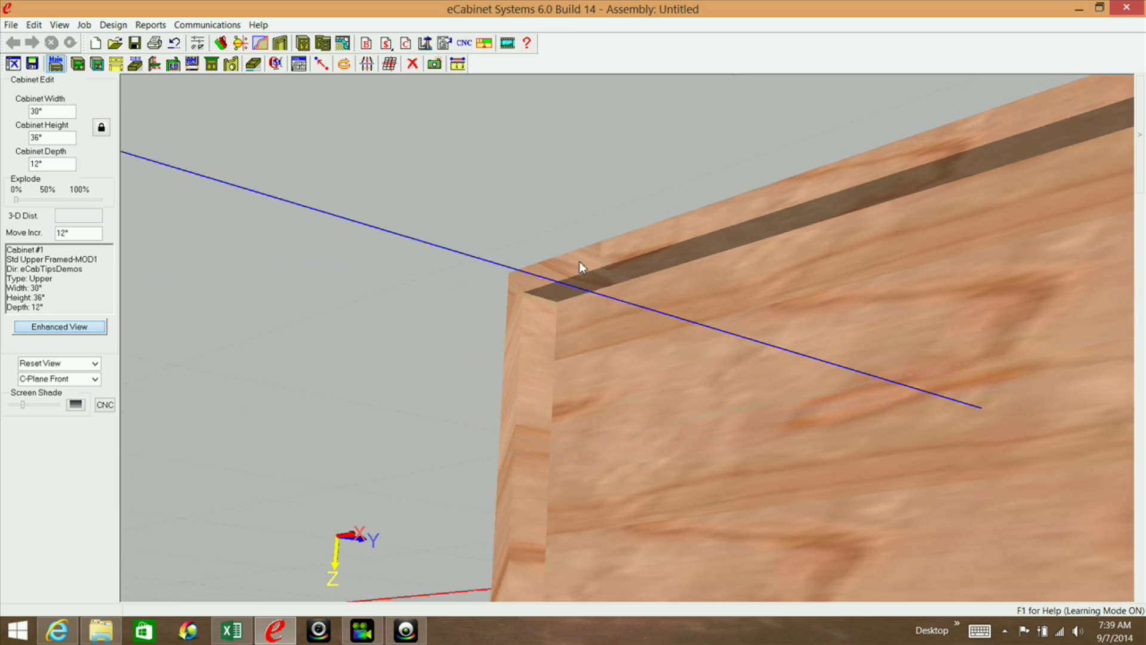
click(660, 237)
right_click(660, 237)
mouse_move(733, 159)
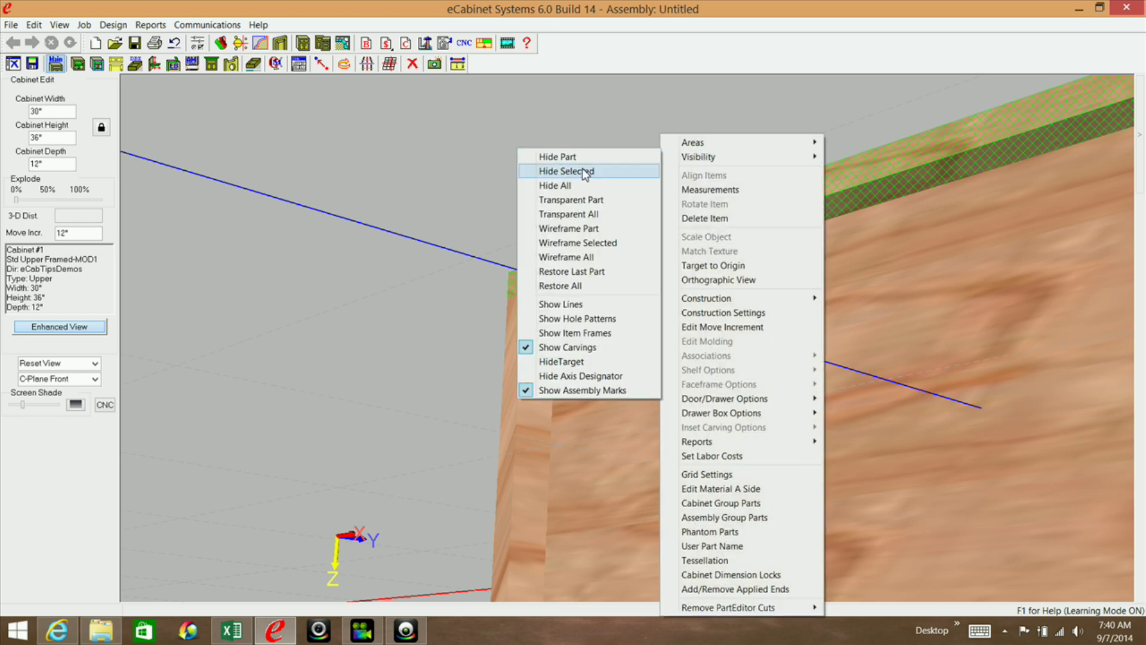
click(584, 172)
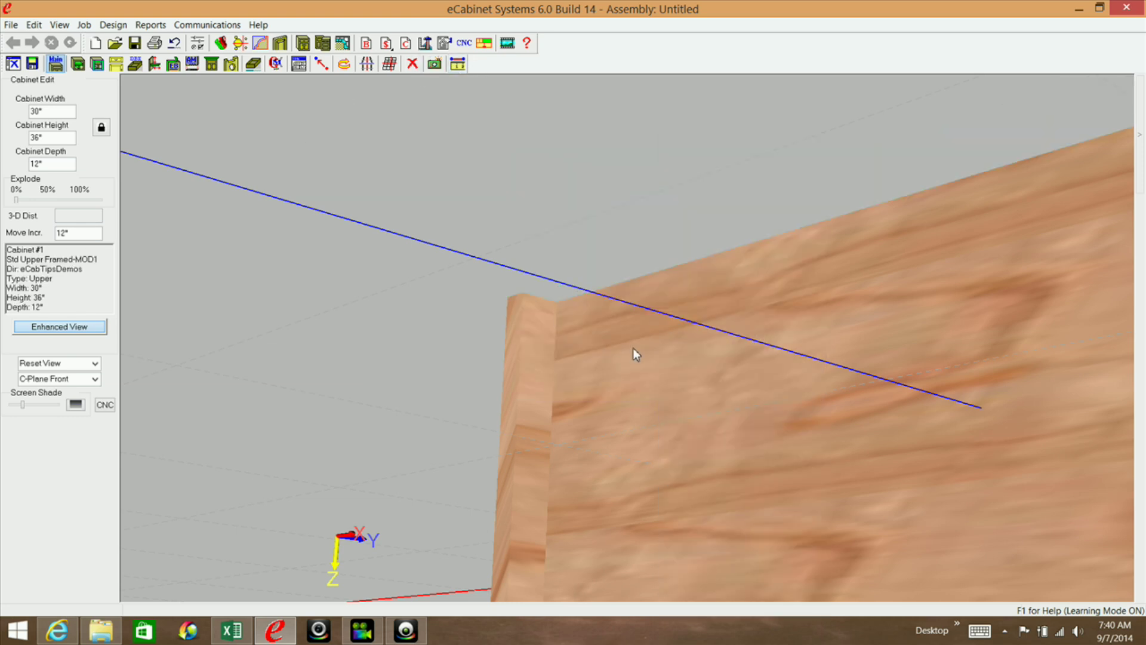
Measure between the two adjacent panel corners exposed behind the hidden stile.
click(458, 64)
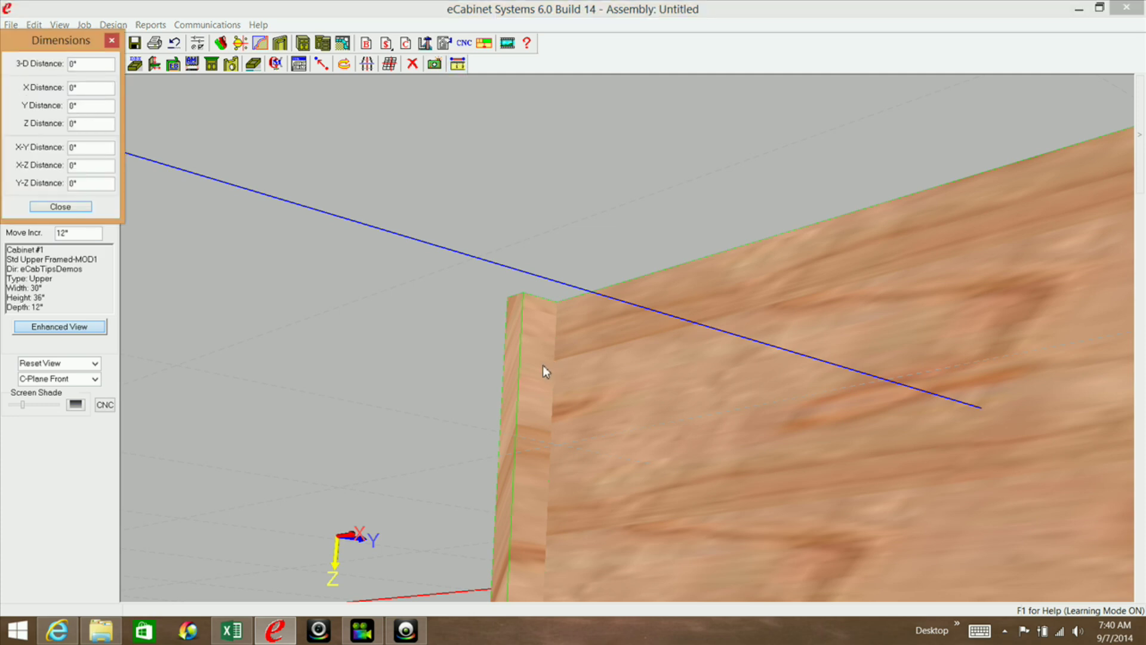
click(527, 296)
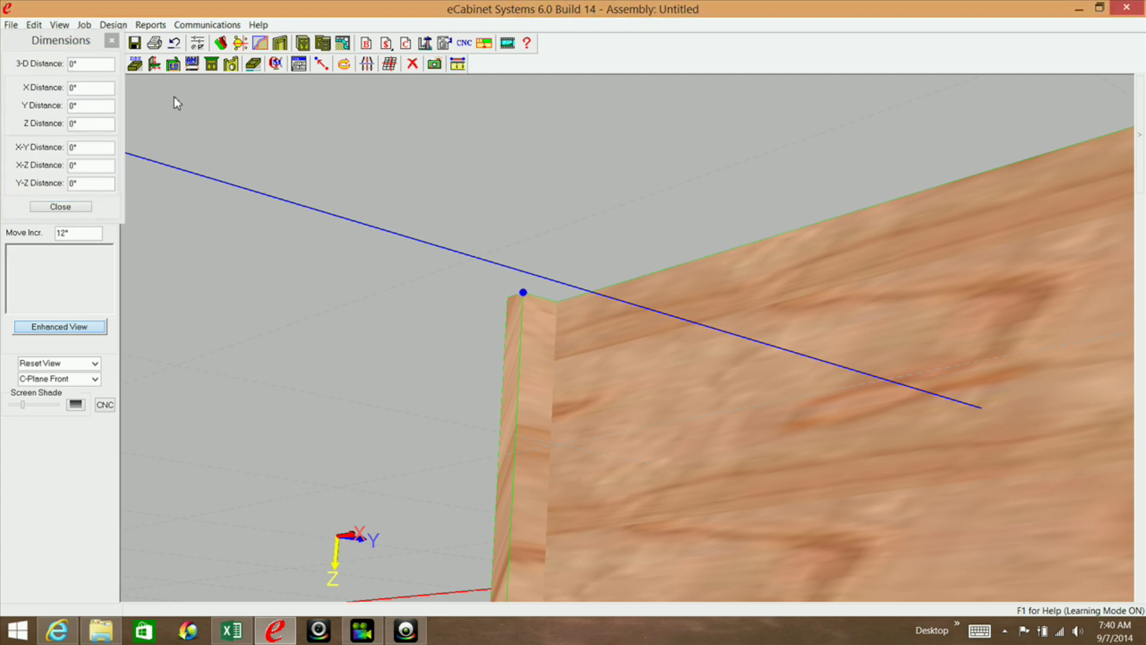
drag(61, 40, 717, 107)
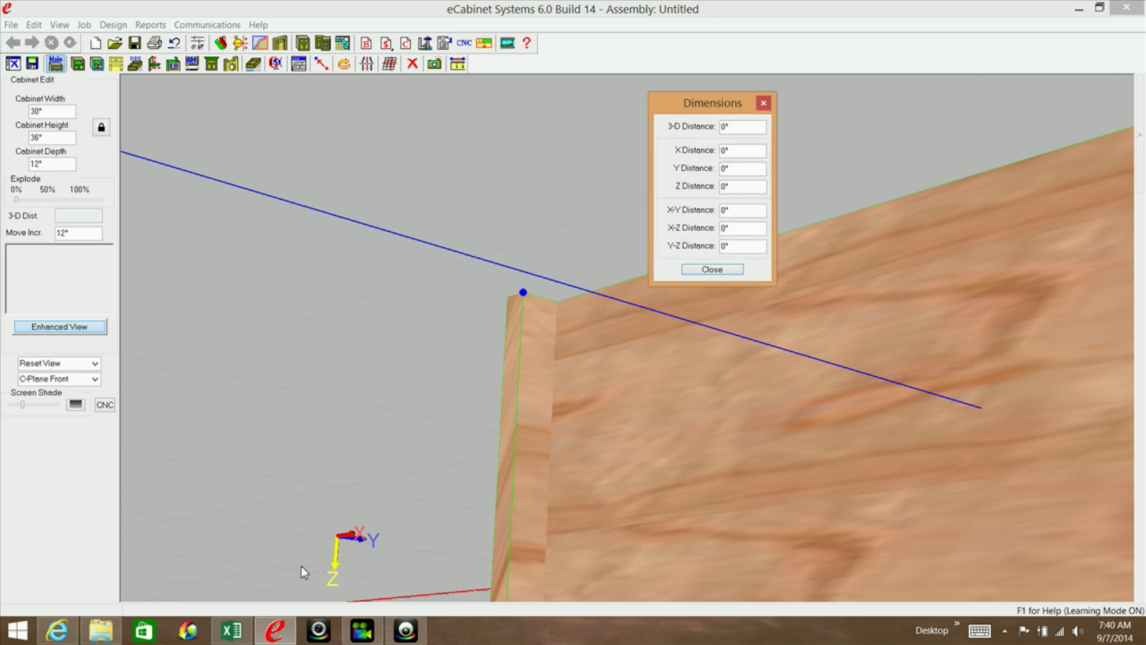
click(556, 301)
click(764, 104)
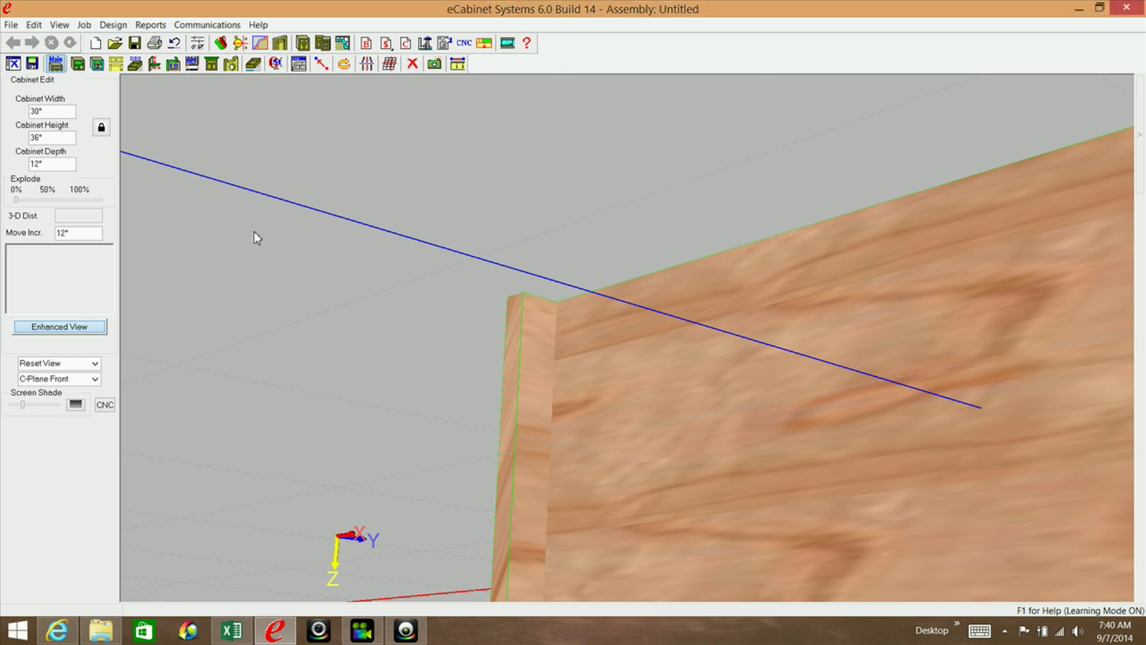
Reset the view and restore all hidden cabinet parts.
double_click(254, 232)
right_click(193, 181)
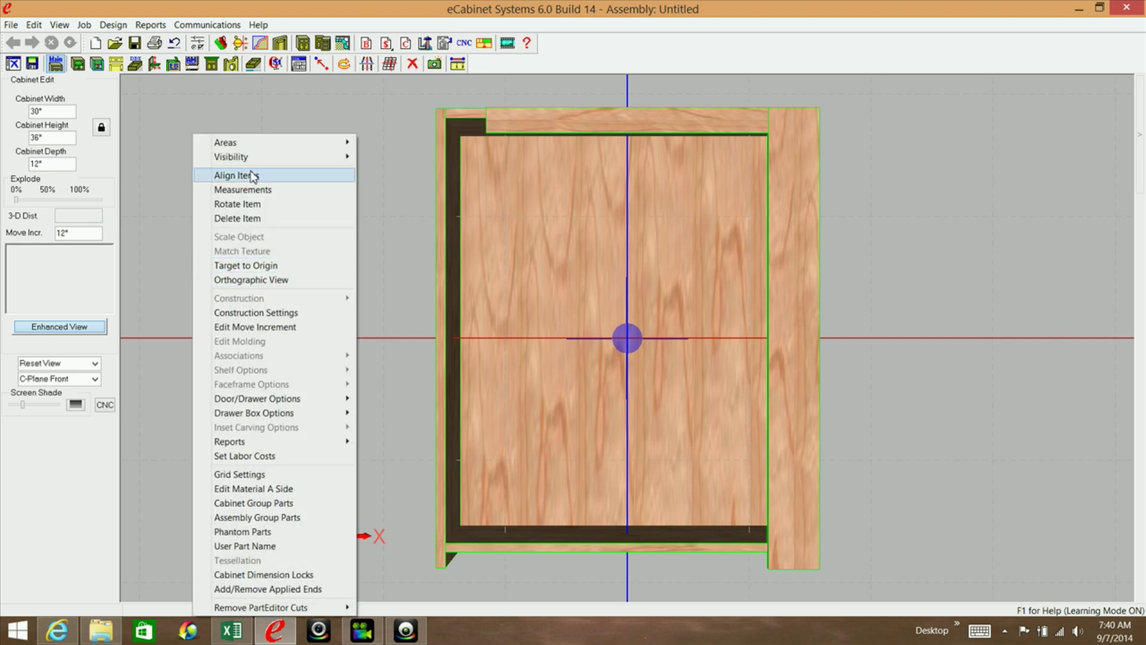
mouse_move(252, 154)
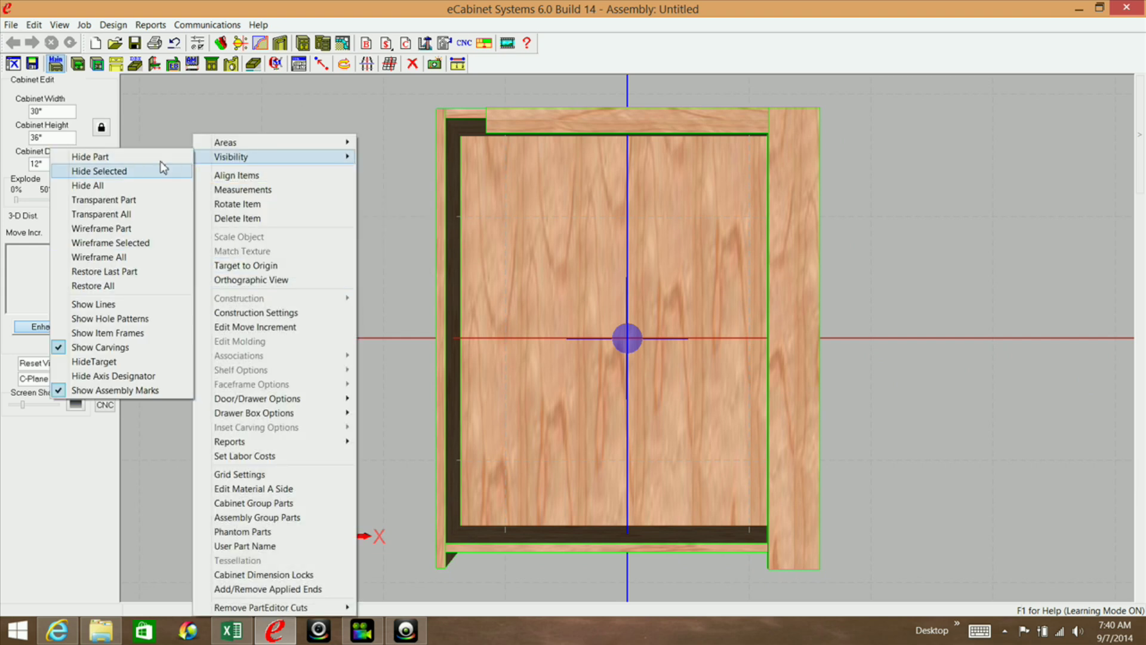
click(147, 285)
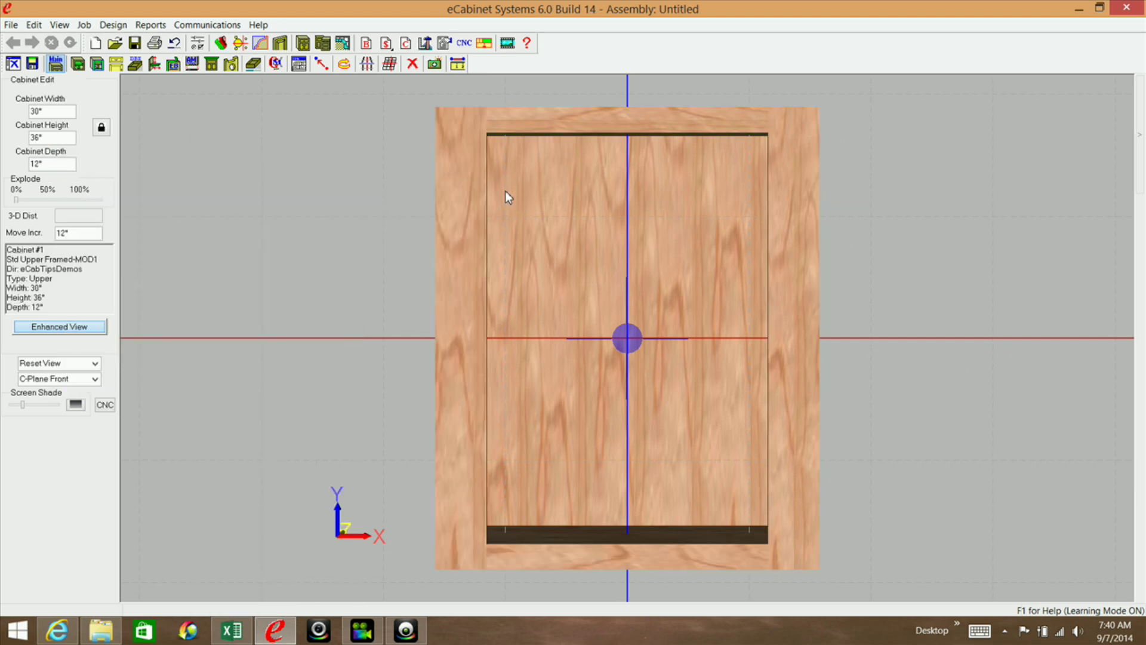
Add a left-right oriented stretcher between the cabinet's top and deck, 3" wide, with butt construction in 3/4 Solid Stock.
click(155, 65)
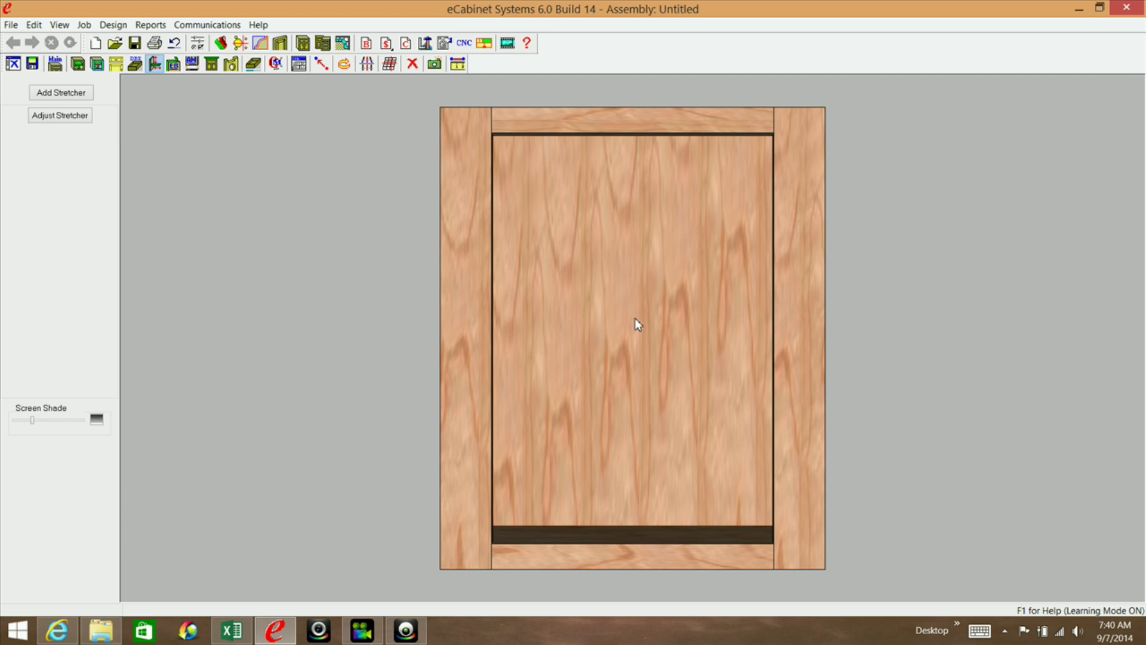
middle_drag(635, 324, 626, 395)
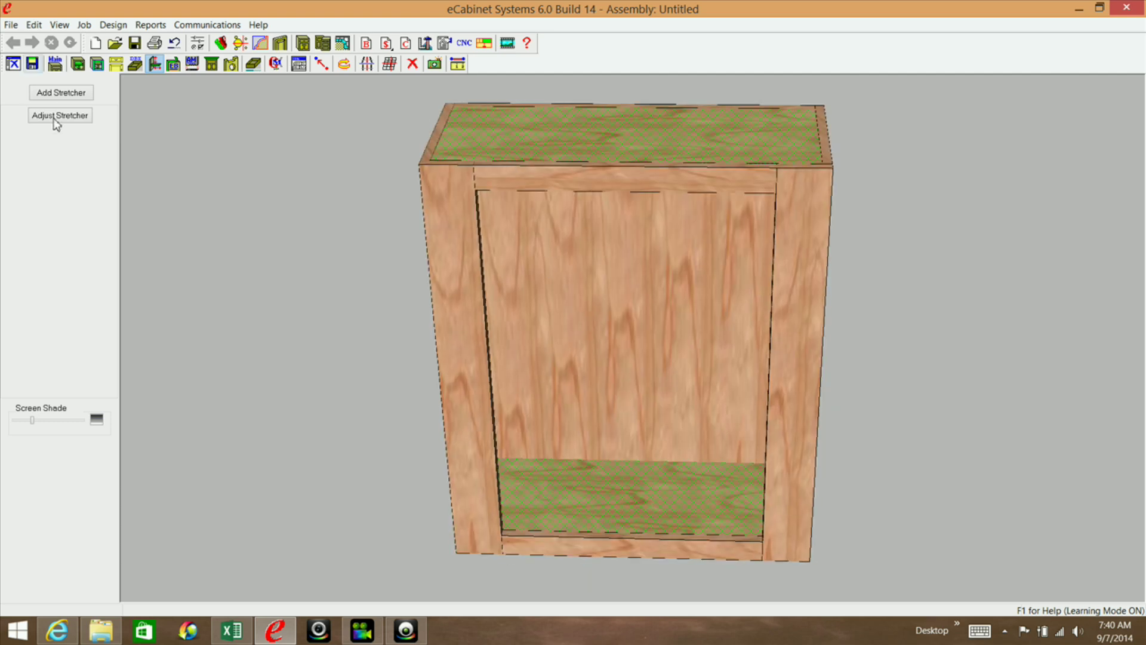
click(68, 94)
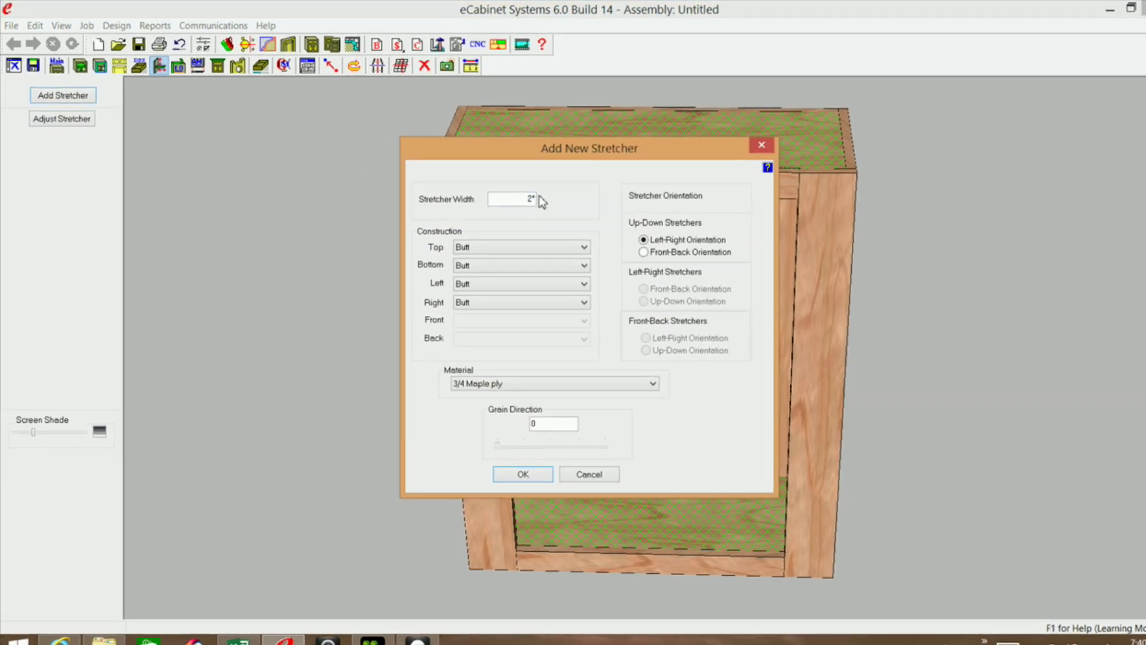
drag(489, 152, 655, 133)
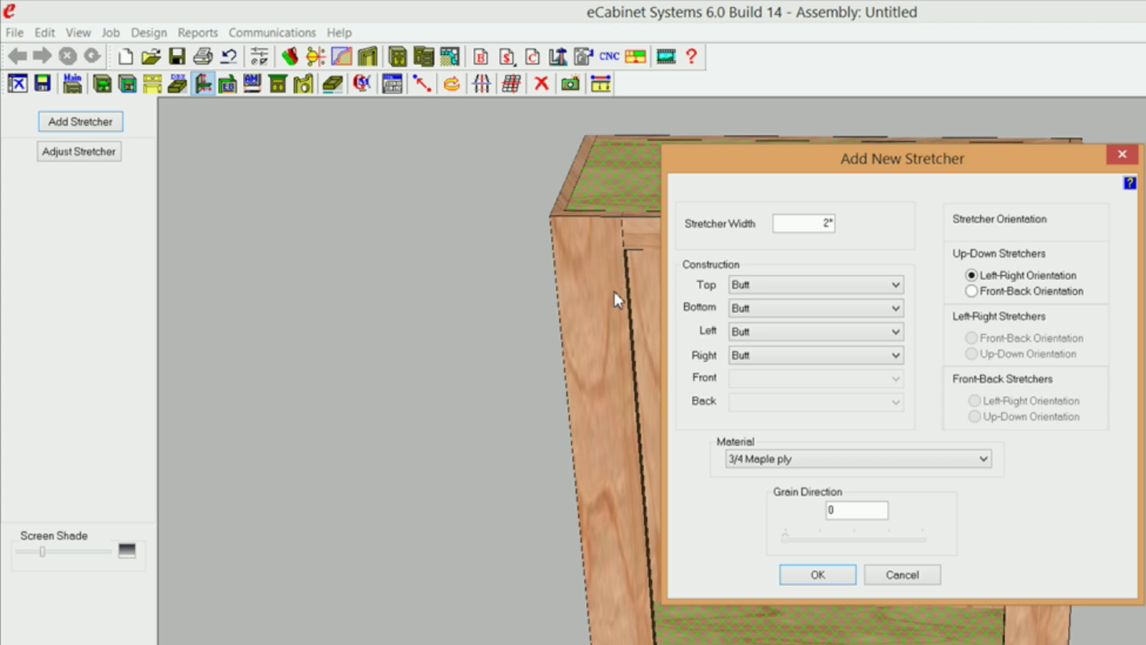
drag(814, 225, 851, 229)
text(3)
click(984, 460)
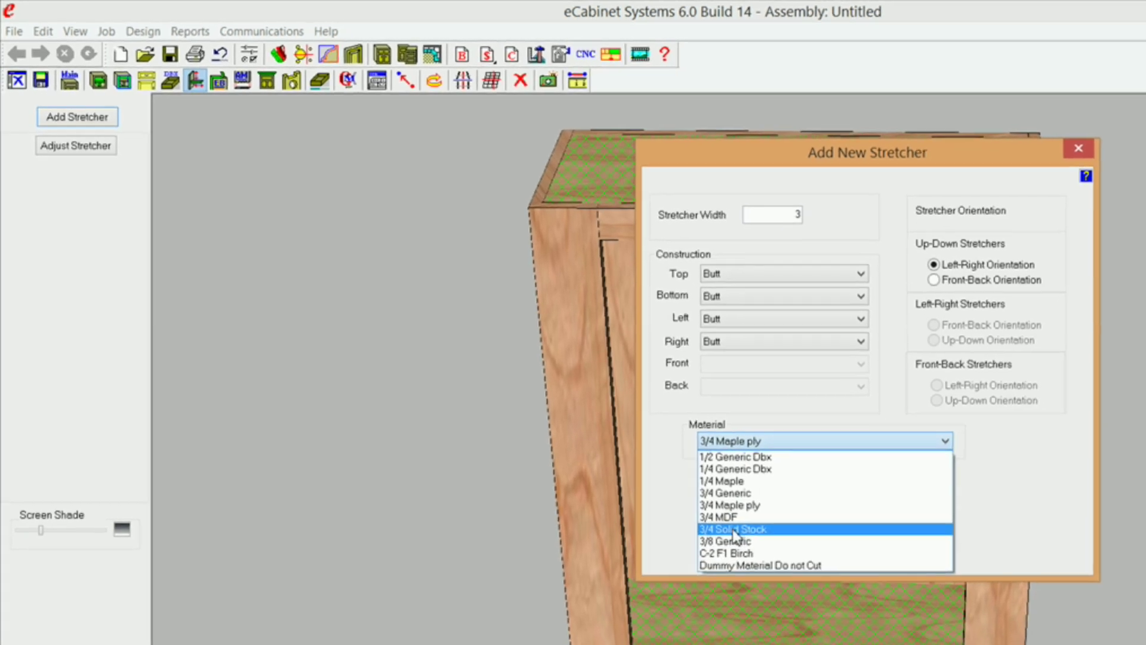
click(712, 515)
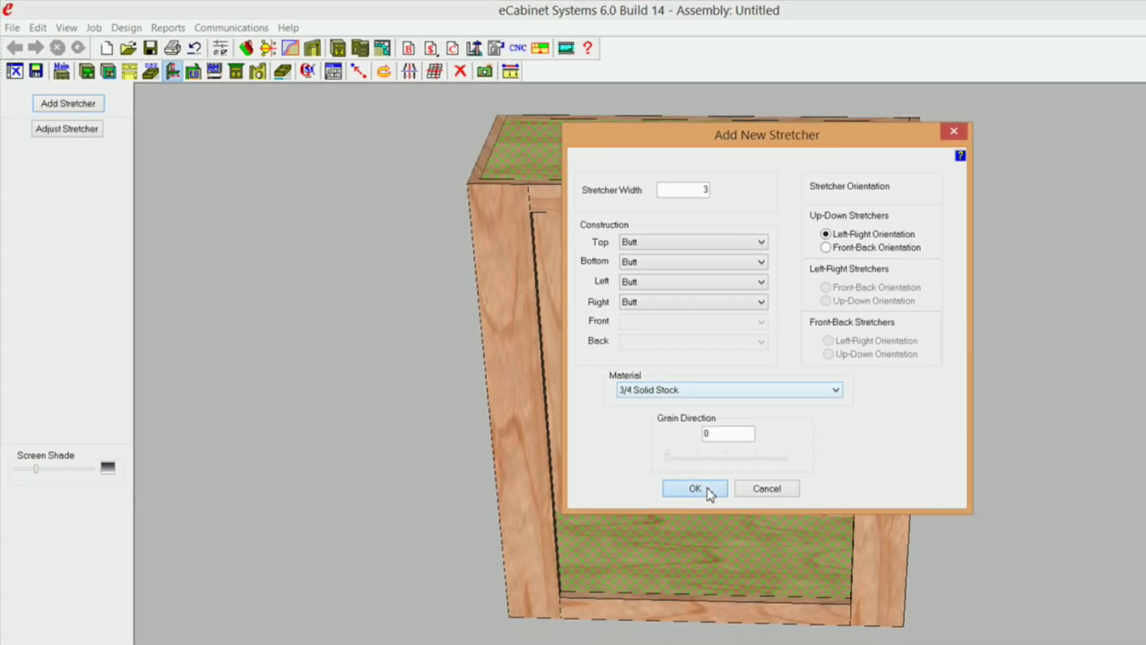
click(741, 505)
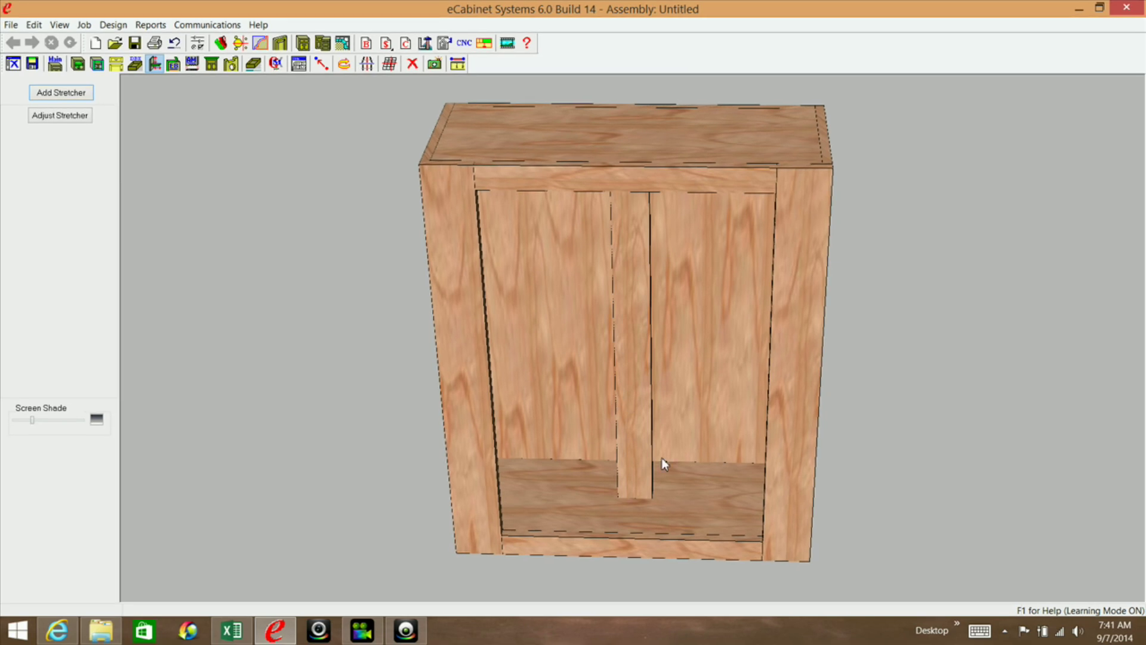
Open the advanced inset associations of the new vertical stretcher for adjustment.
middle_drag(661, 459, 690, 336)
middle_drag(576, 343, 642, 272)
click(637, 275)
click(76, 119)
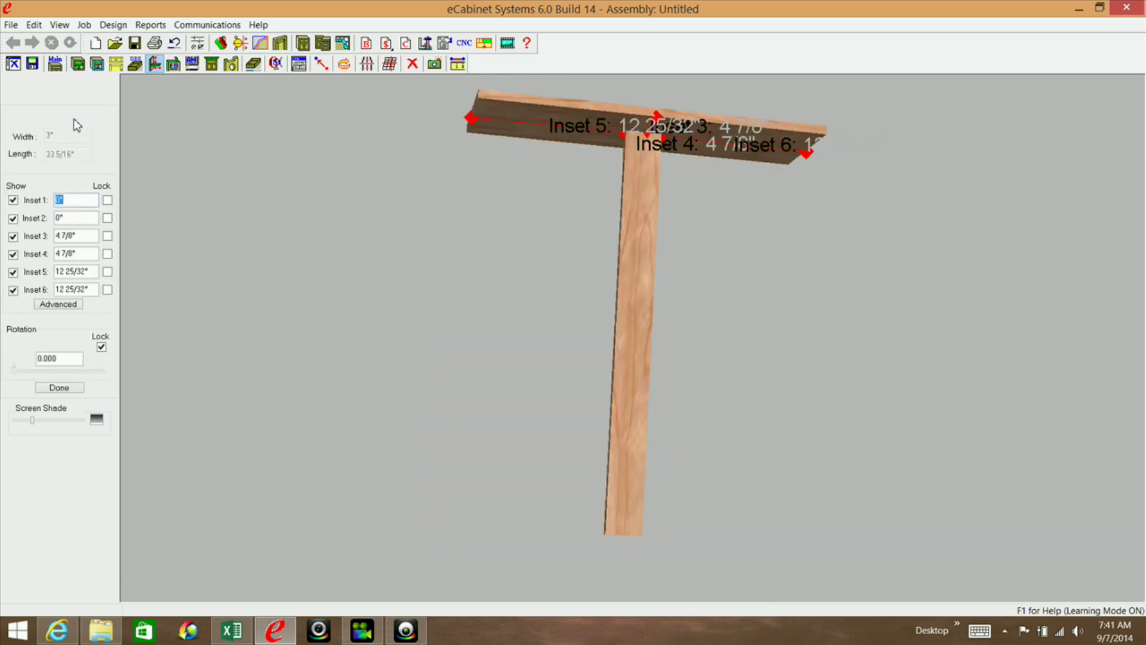
click(52, 305)
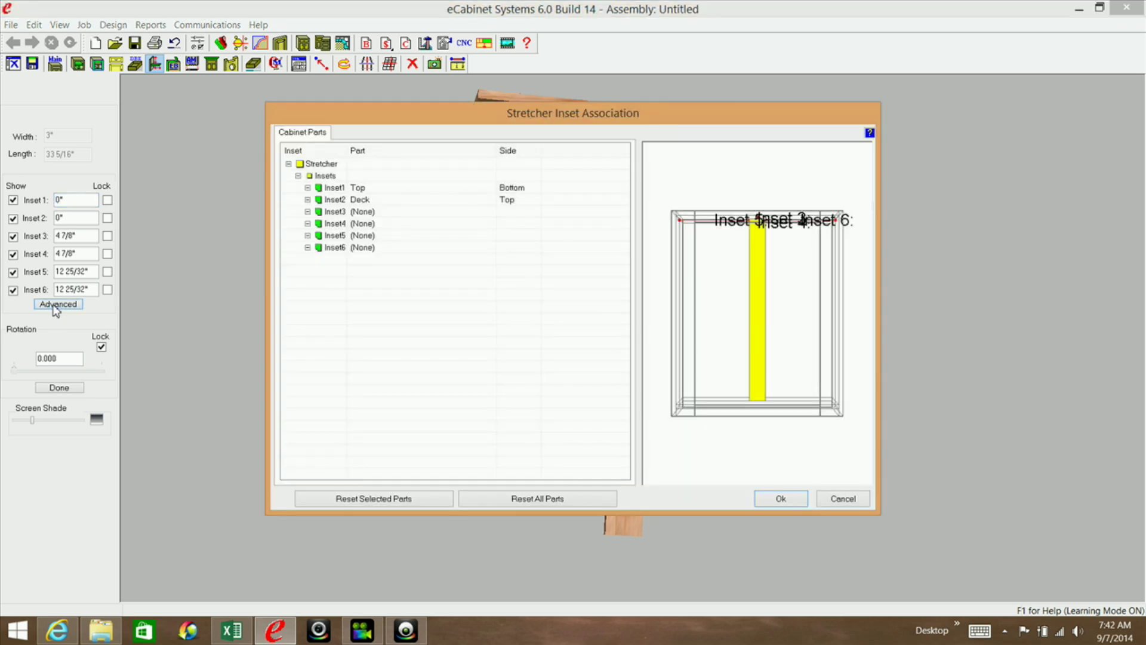
drag(848, 322, 762, 387)
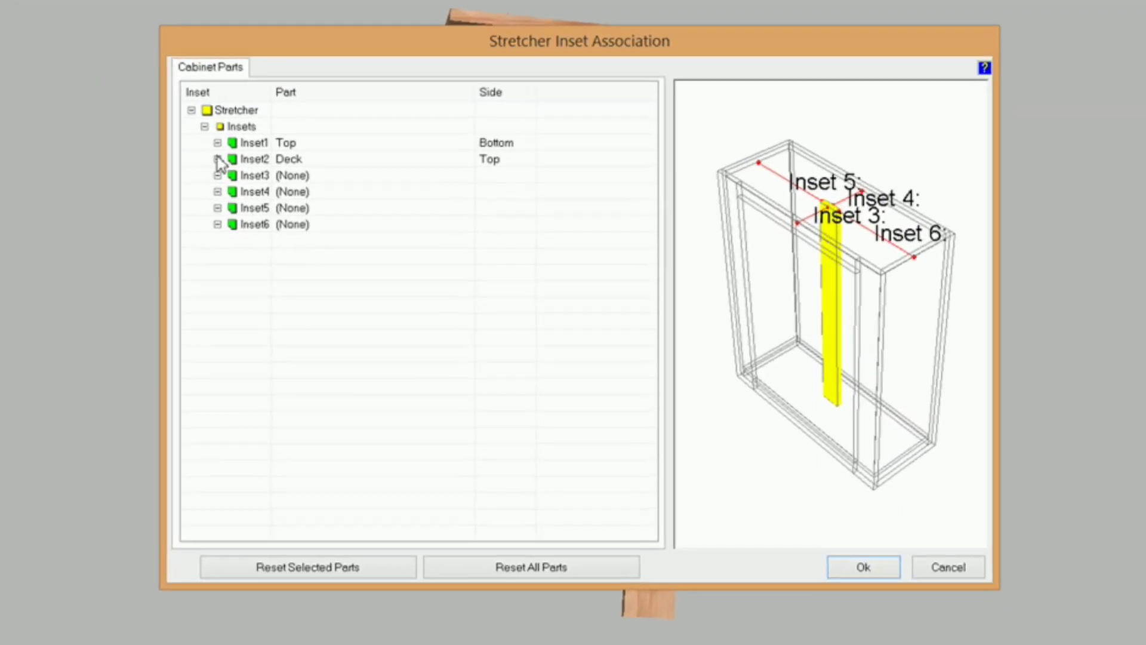
drag(862, 516, 828, 332)
drag(862, 273, 896, 495)
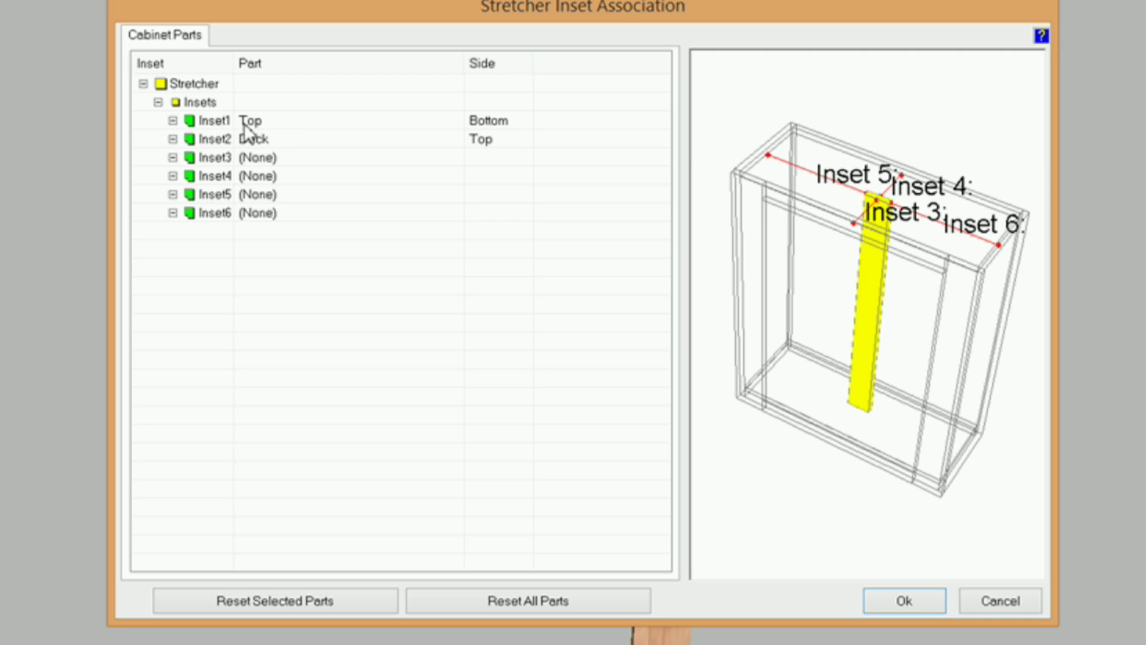
Associate the stretcher's Inset1 with the Top side of the Top part and Inset2 with the Bottom side of the Deck.
click(489, 121)
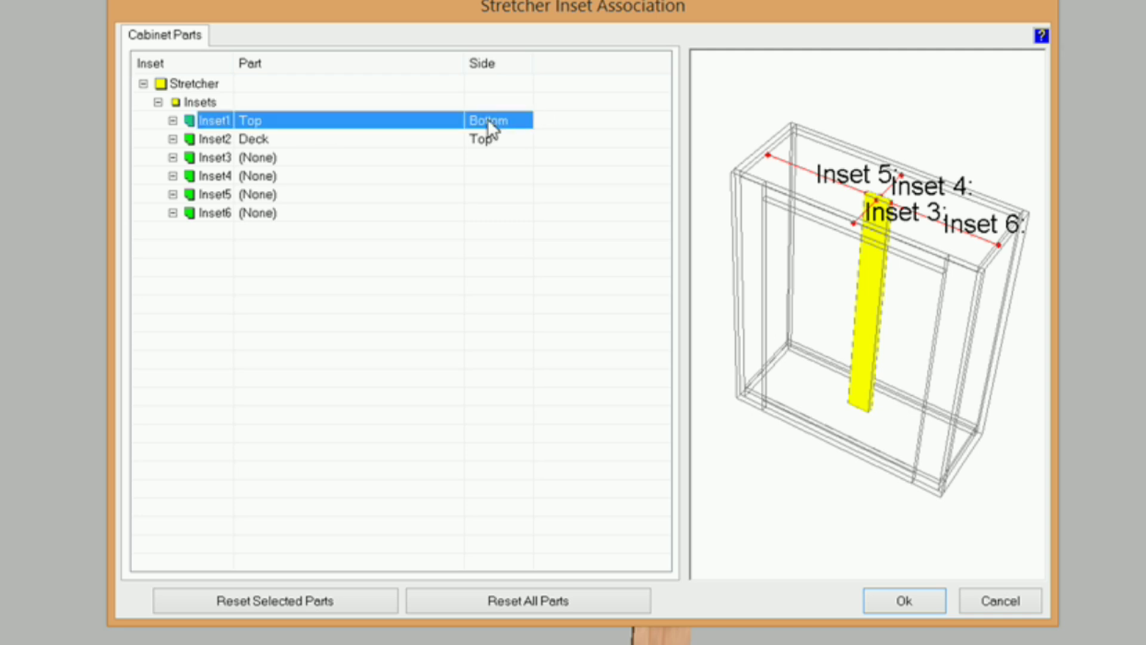
click(524, 121)
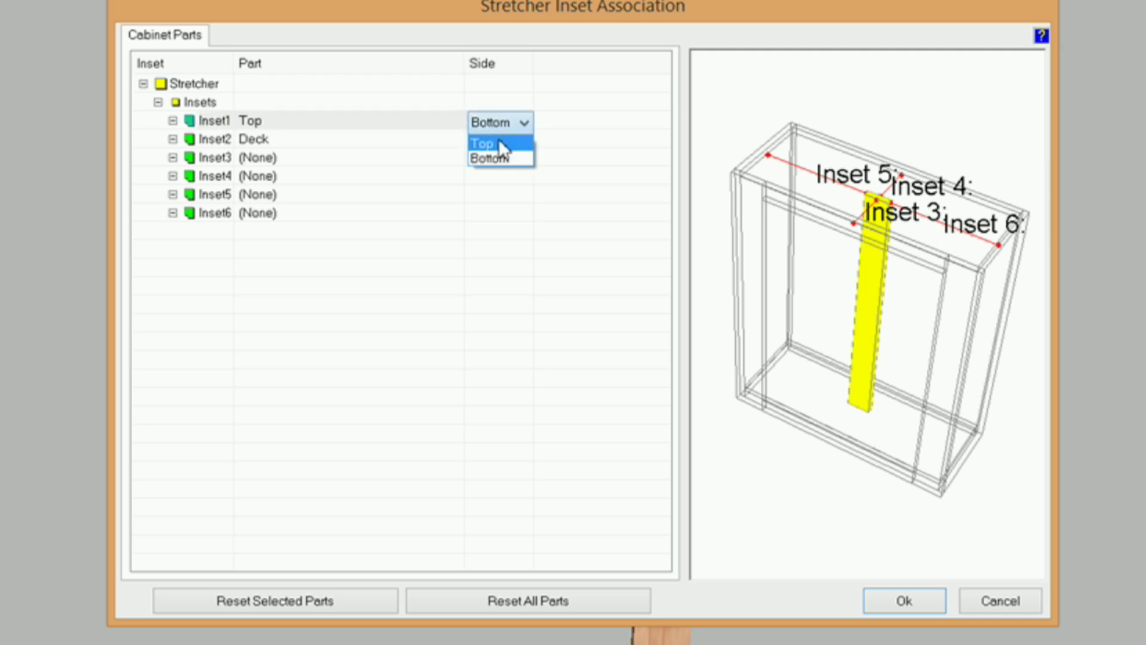
click(500, 143)
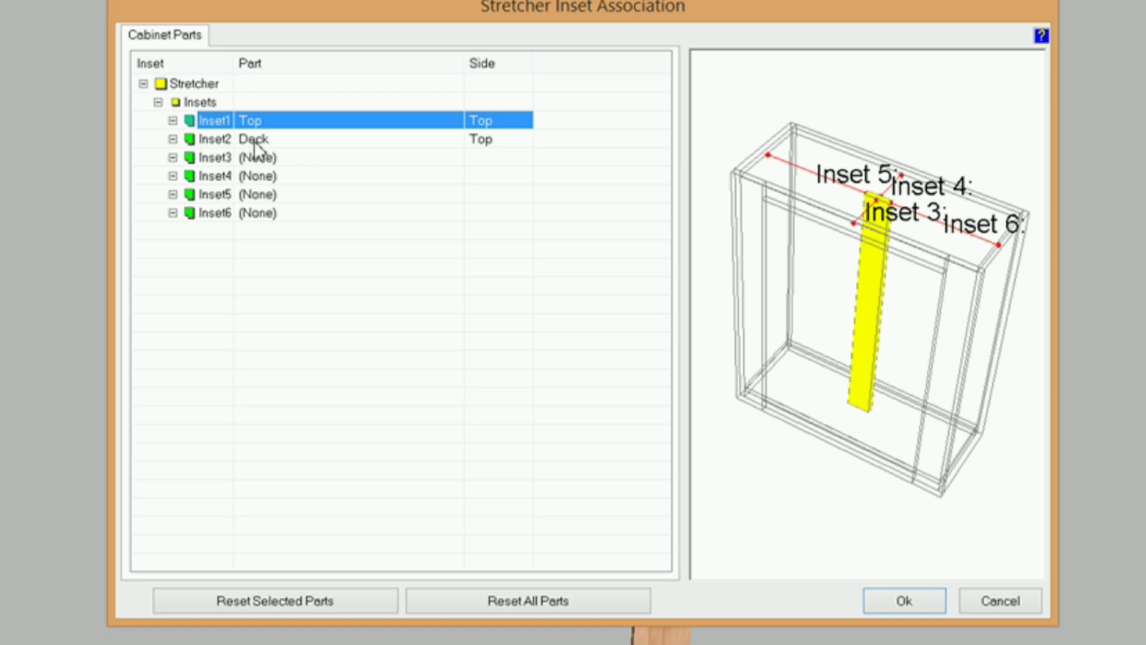
click(490, 150)
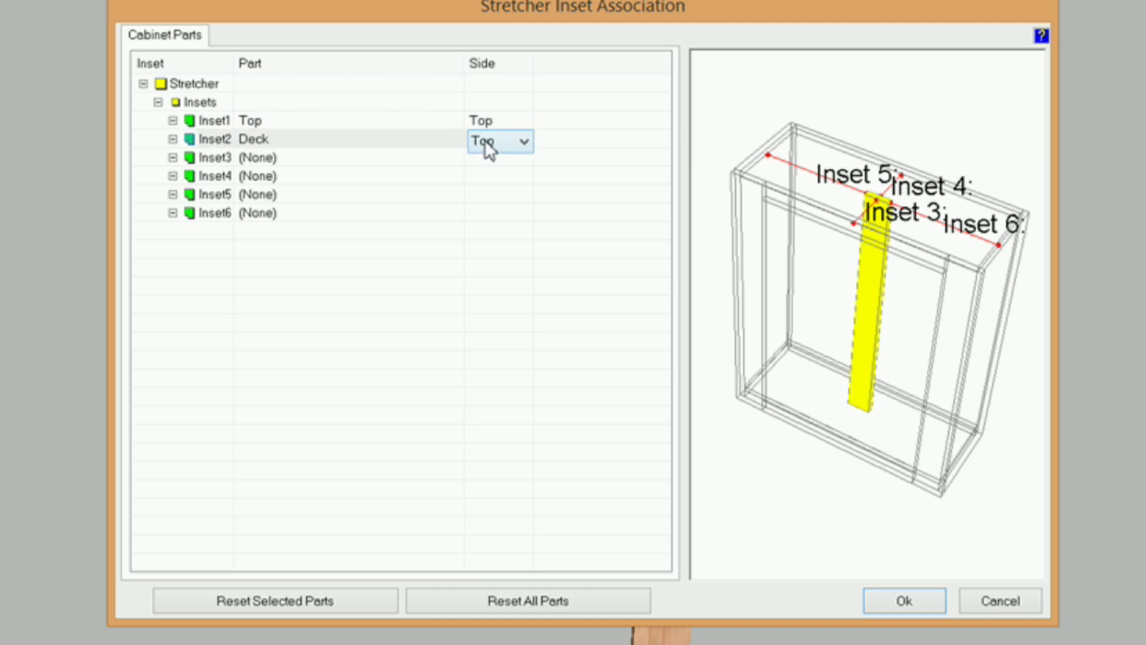
click(523, 143)
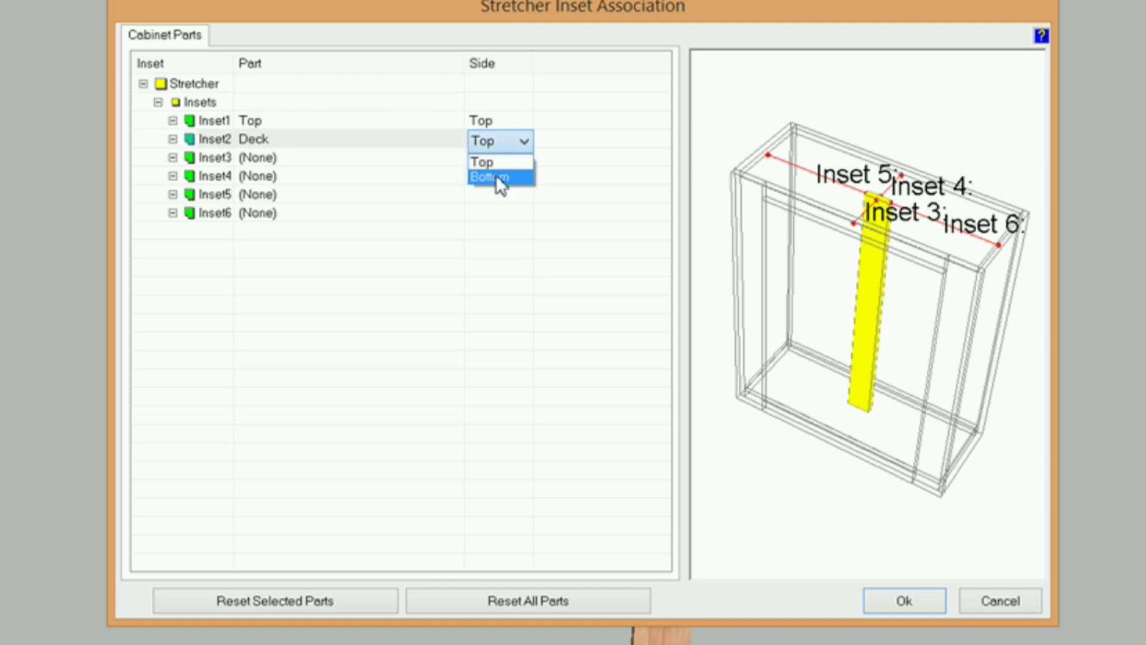
click(496, 177)
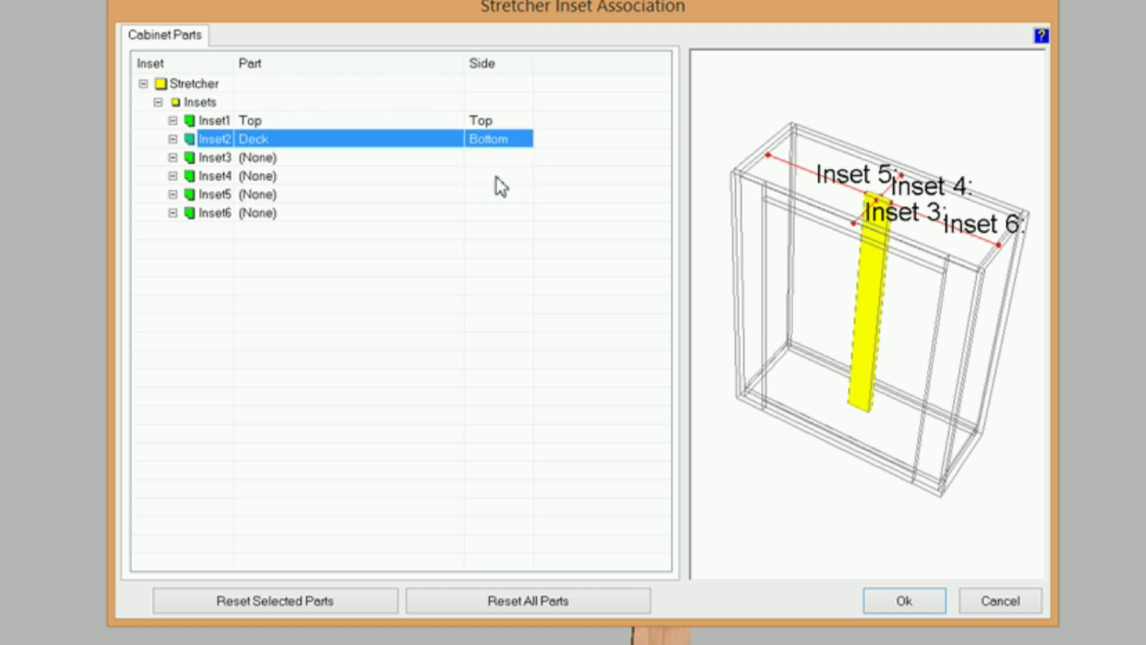
Associate the stretcher's Inset4 with the Front side of the Left Stile.
click(209, 177)
drag(1002, 416, 918, 251)
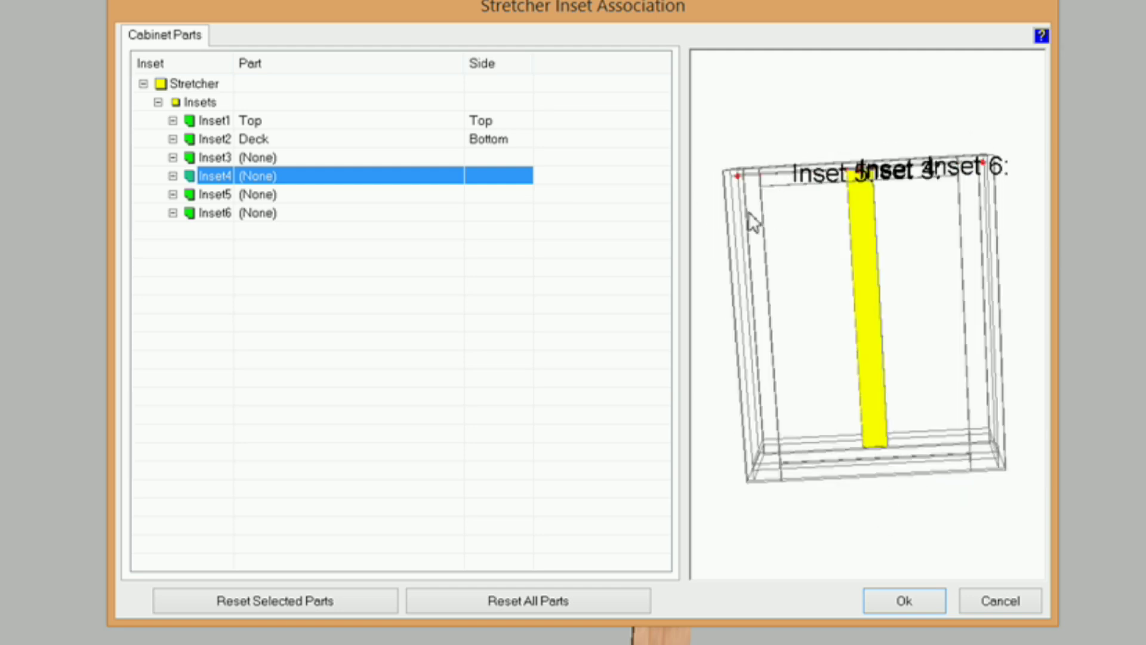
click(357, 176)
click(455, 178)
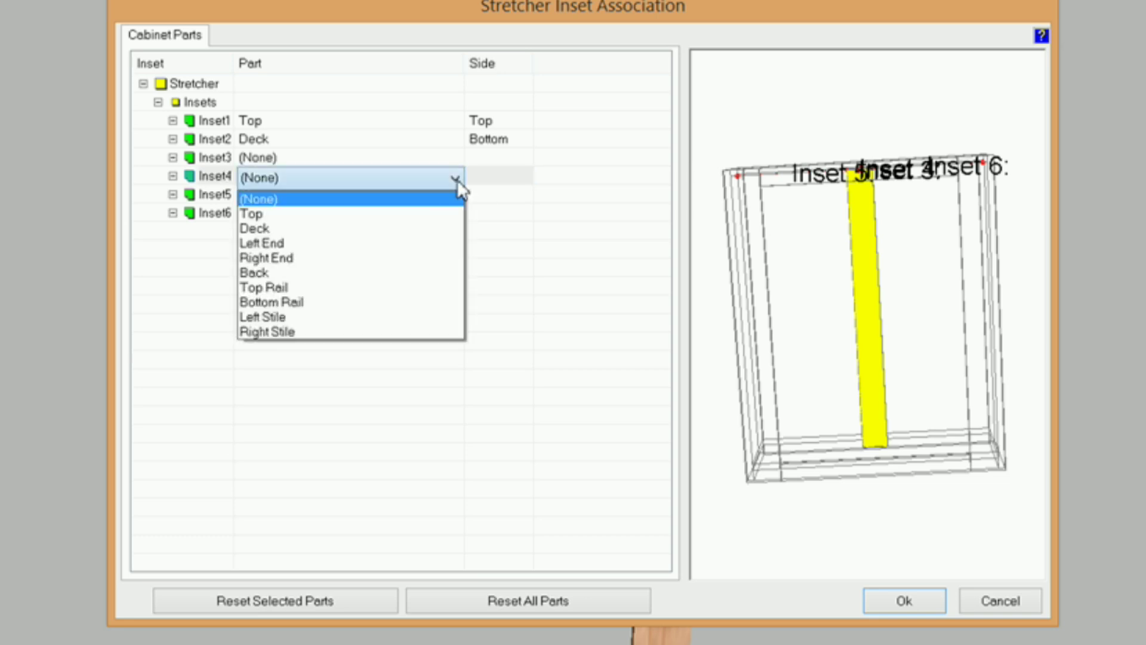
click(364, 318)
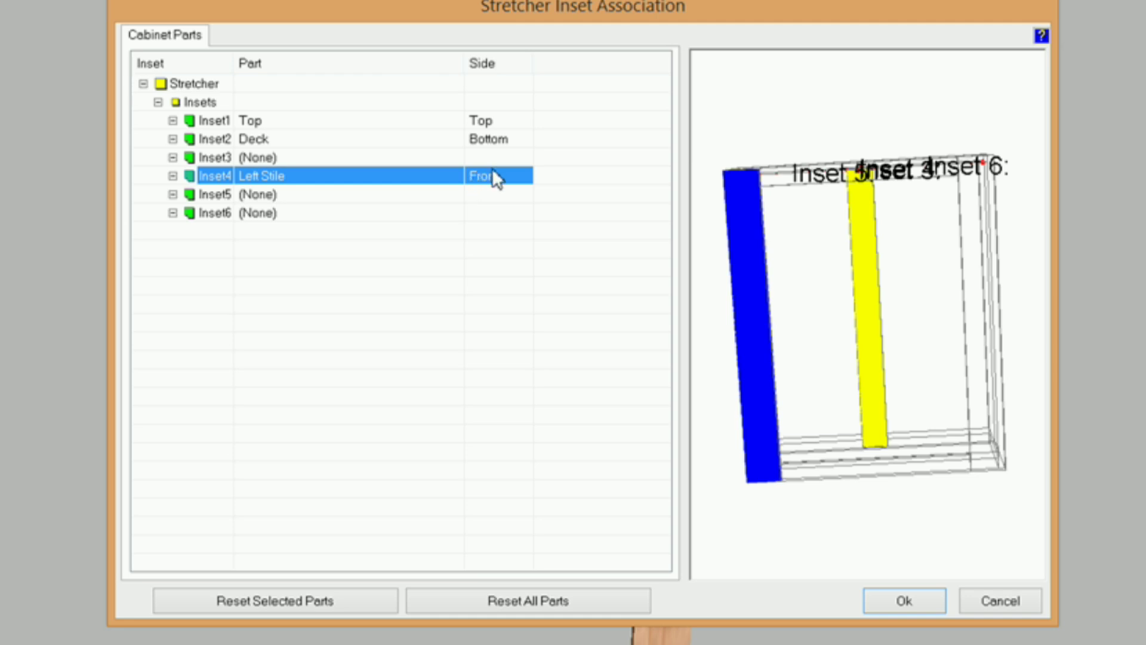
Associate the stretcher's Inset5 with the Left side of the Left Stile.
click(313, 195)
drag(889, 392, 823, 216)
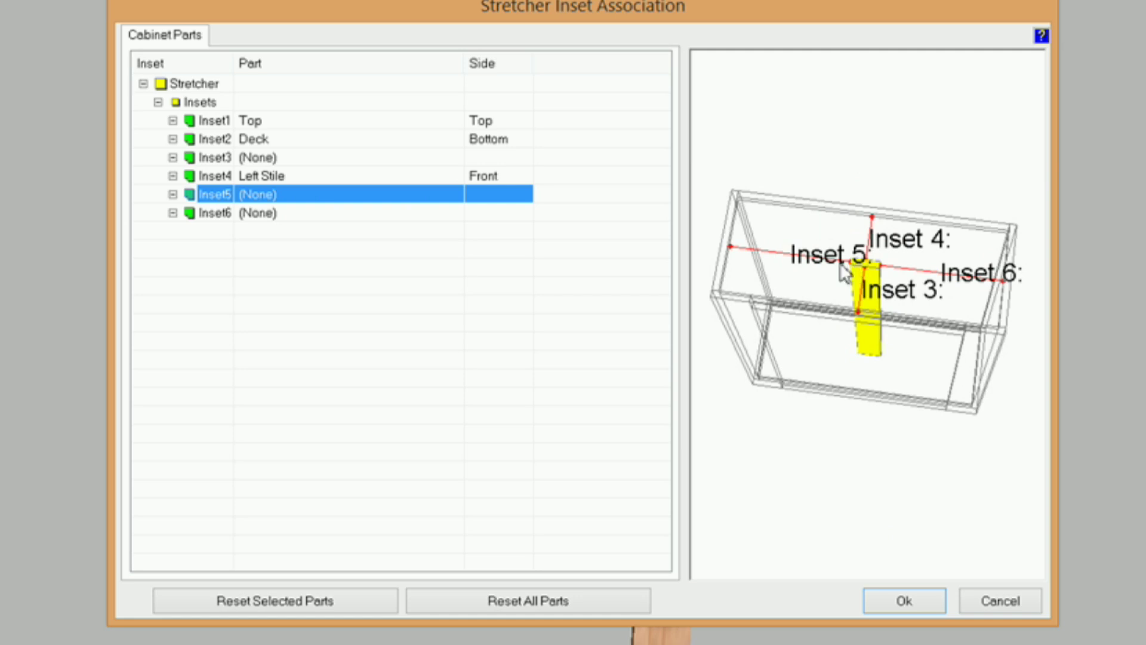
drag(834, 348, 865, 366)
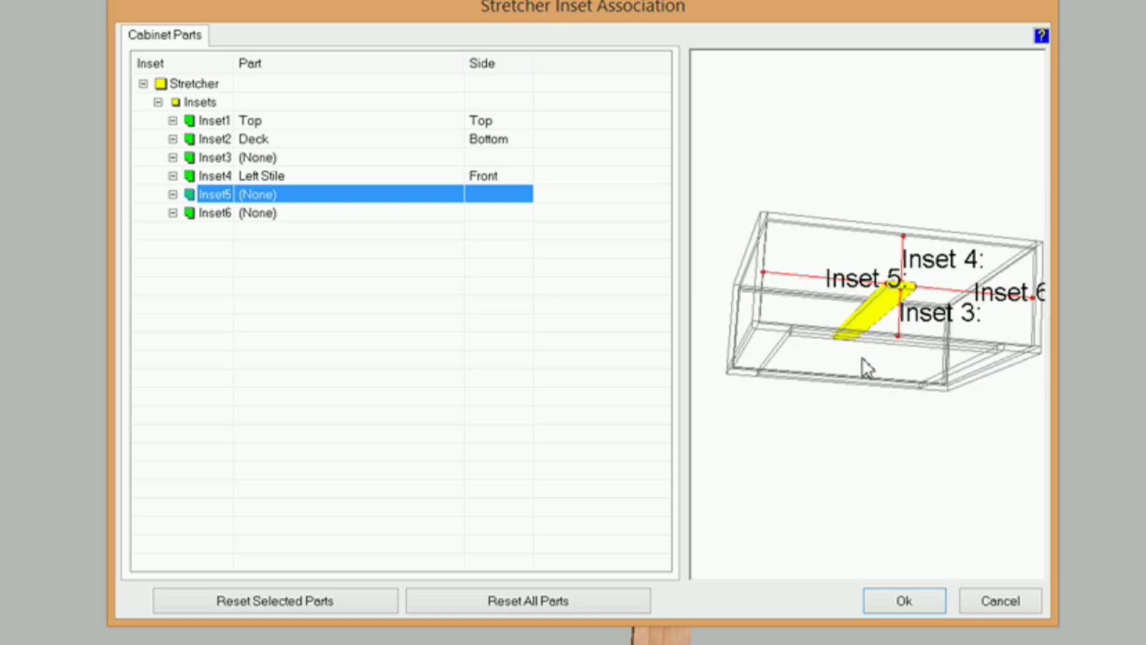
click(424, 194)
click(453, 197)
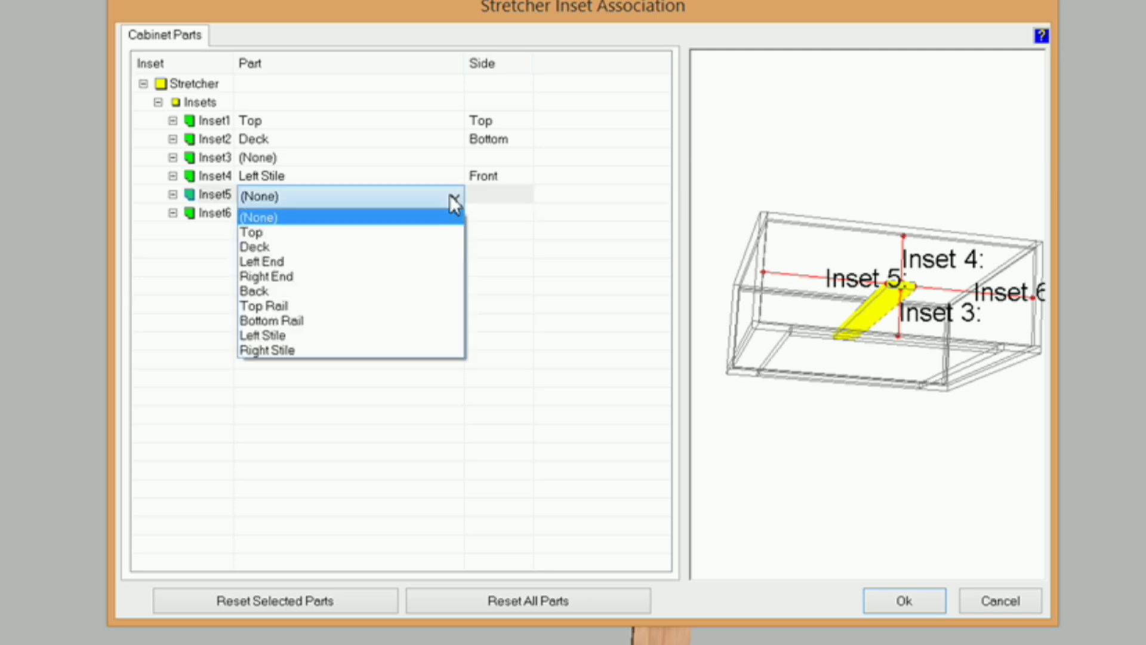
click(361, 335)
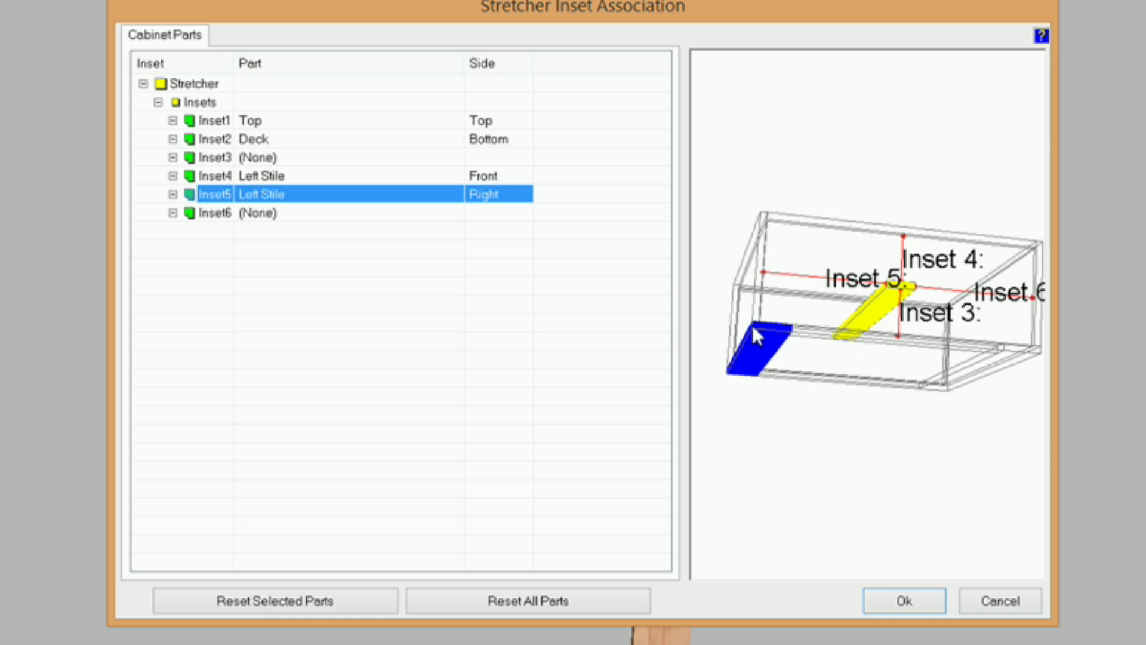
click(511, 197)
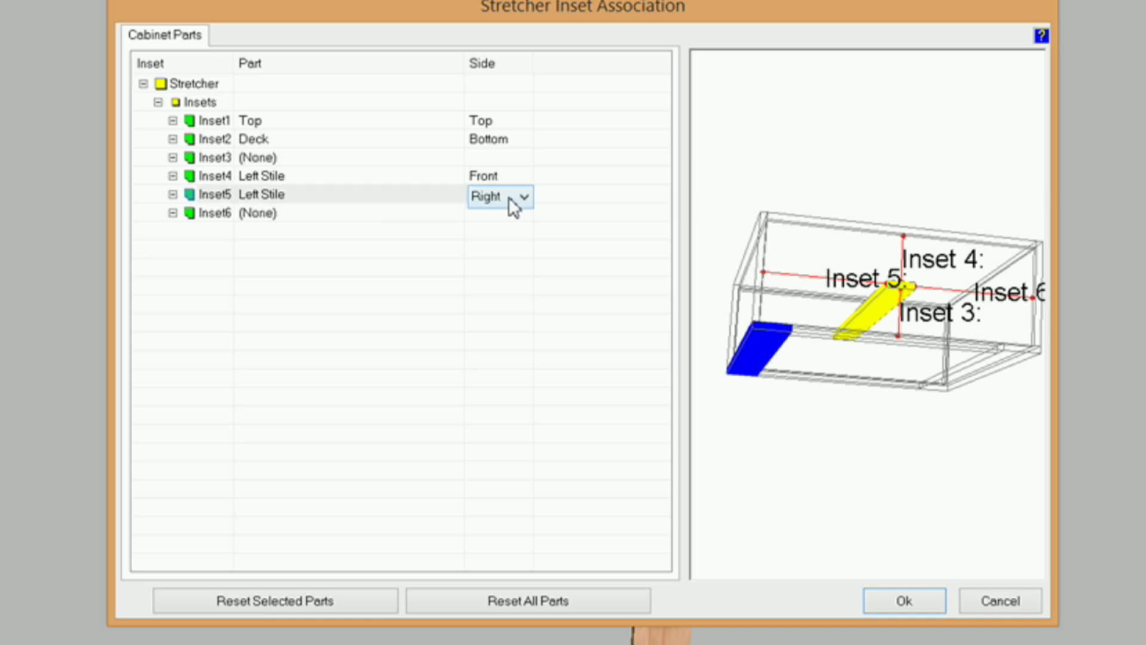
click(523, 197)
click(493, 214)
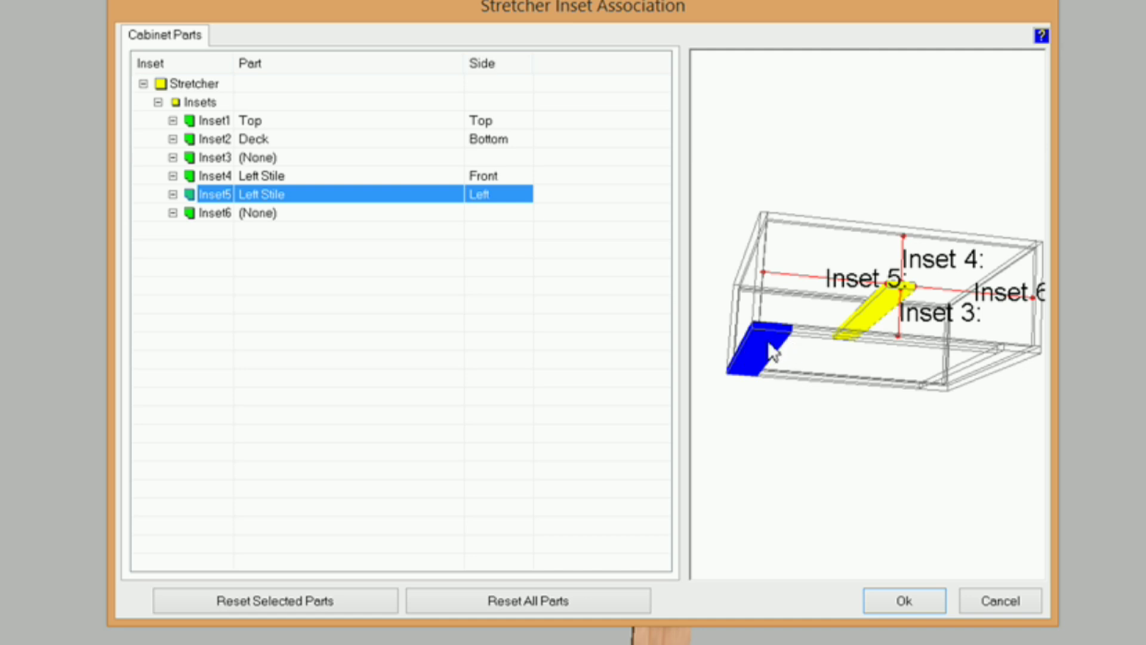
Associate Inset6 with the Right side of the Left Stile and accept the stretcher's inset associations.
click(317, 214)
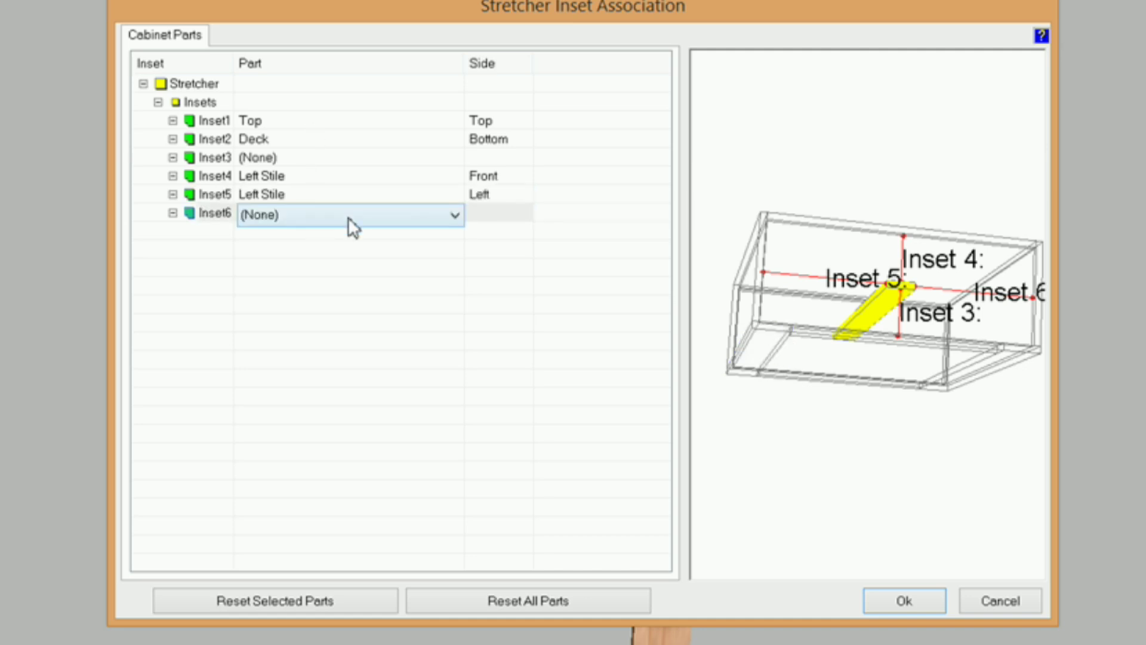
click(455, 216)
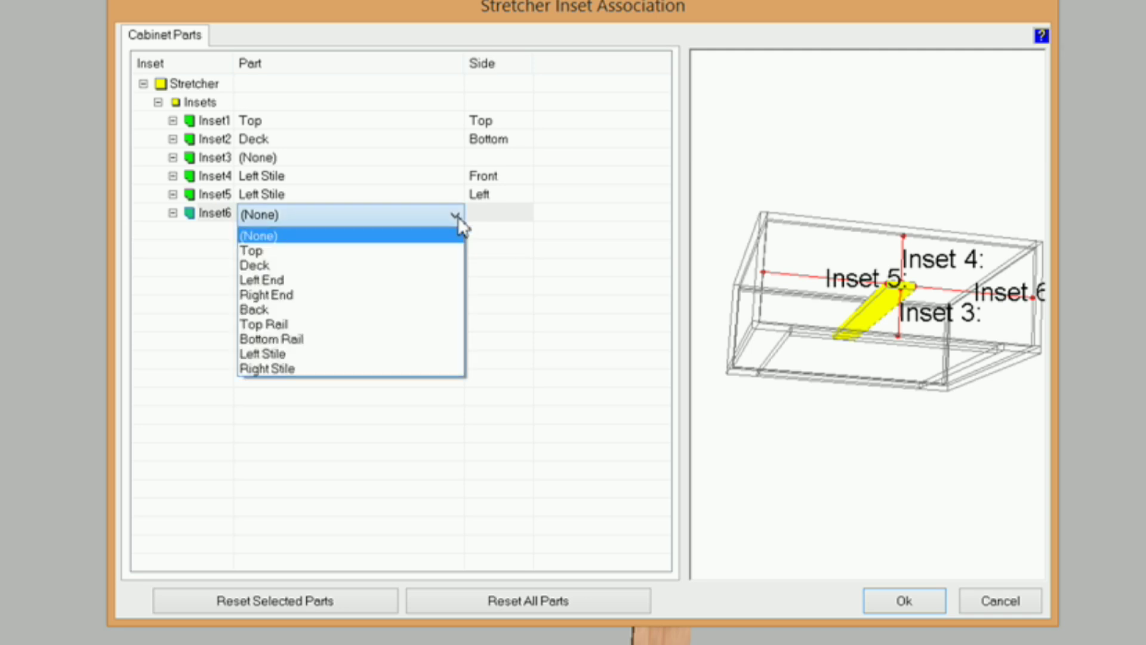
click(329, 356)
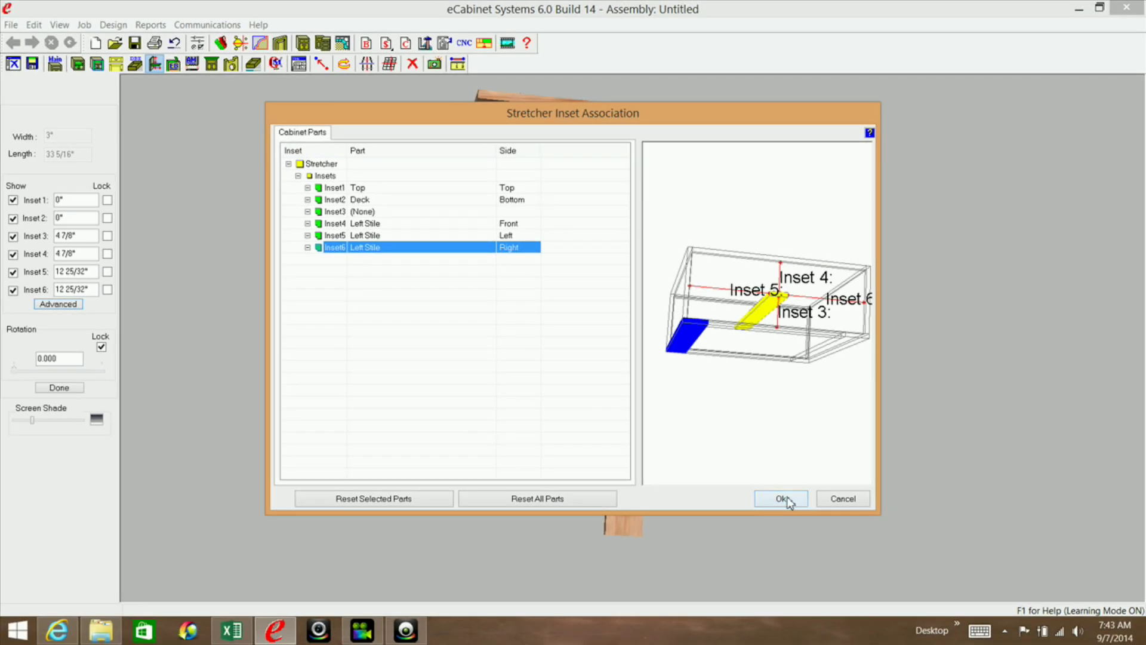
click(782, 499)
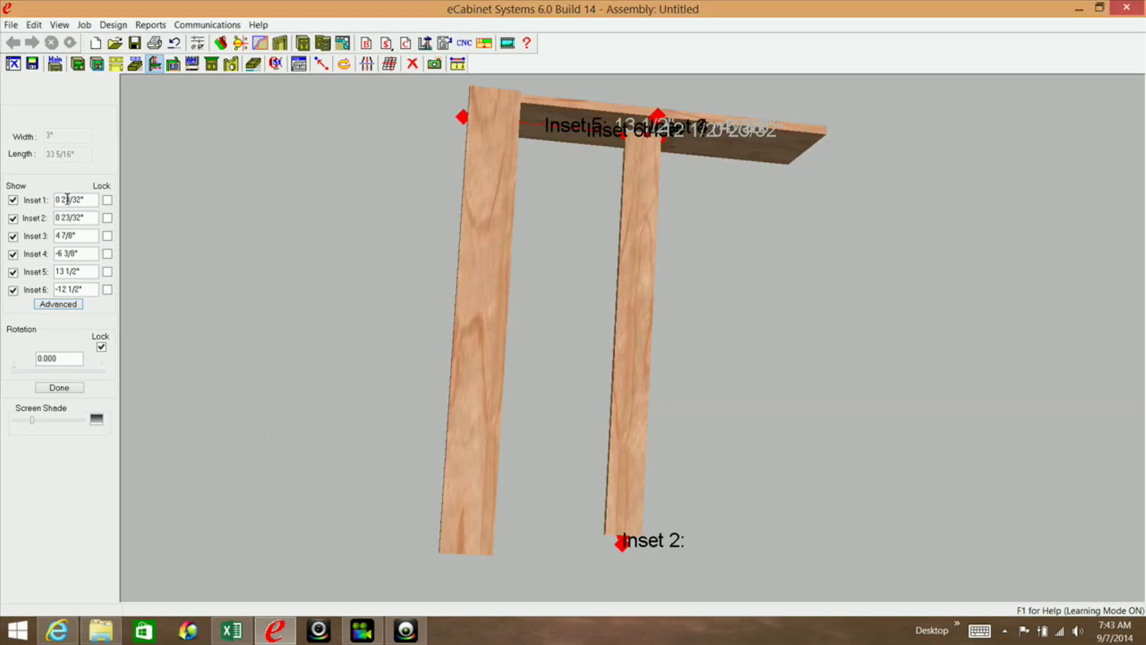
Set and lock the stretcher's Inset 1 at 0" and Inset 2 at -1 1/4".
click(90, 198)
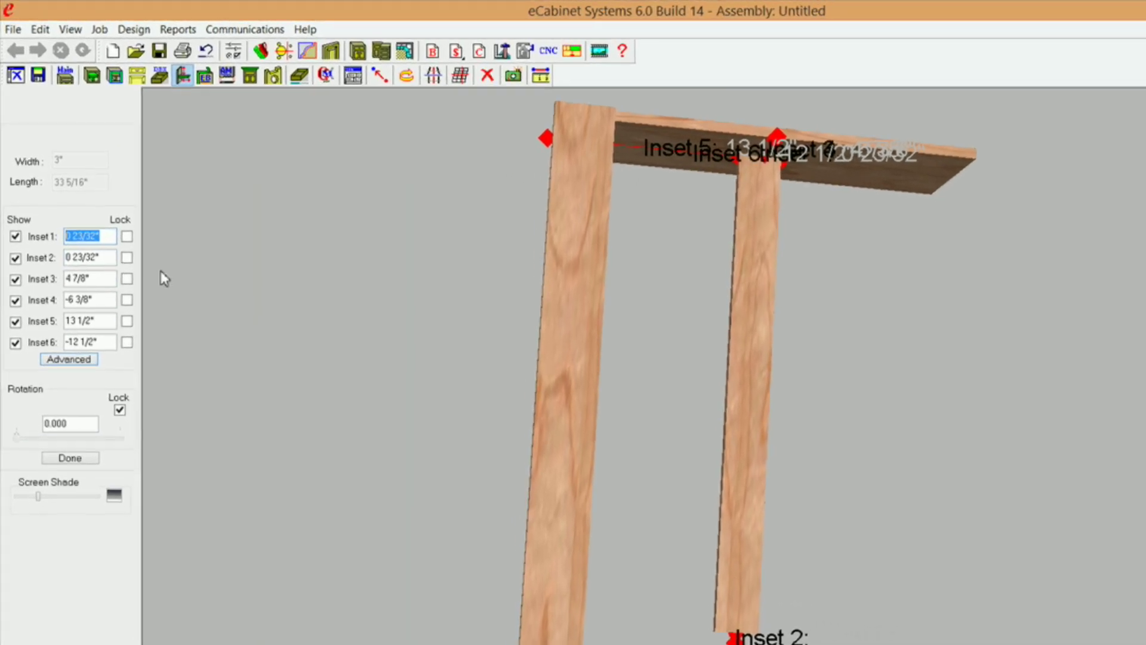
text(0)
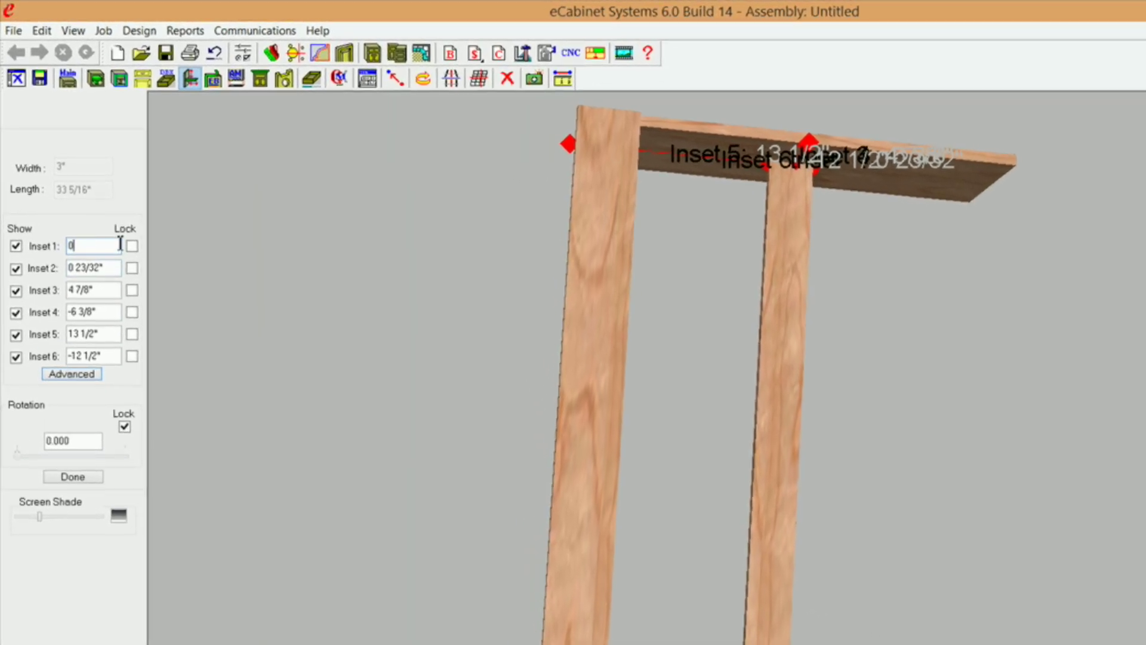
click(126, 236)
right_drag(833, 296, 1005, 586)
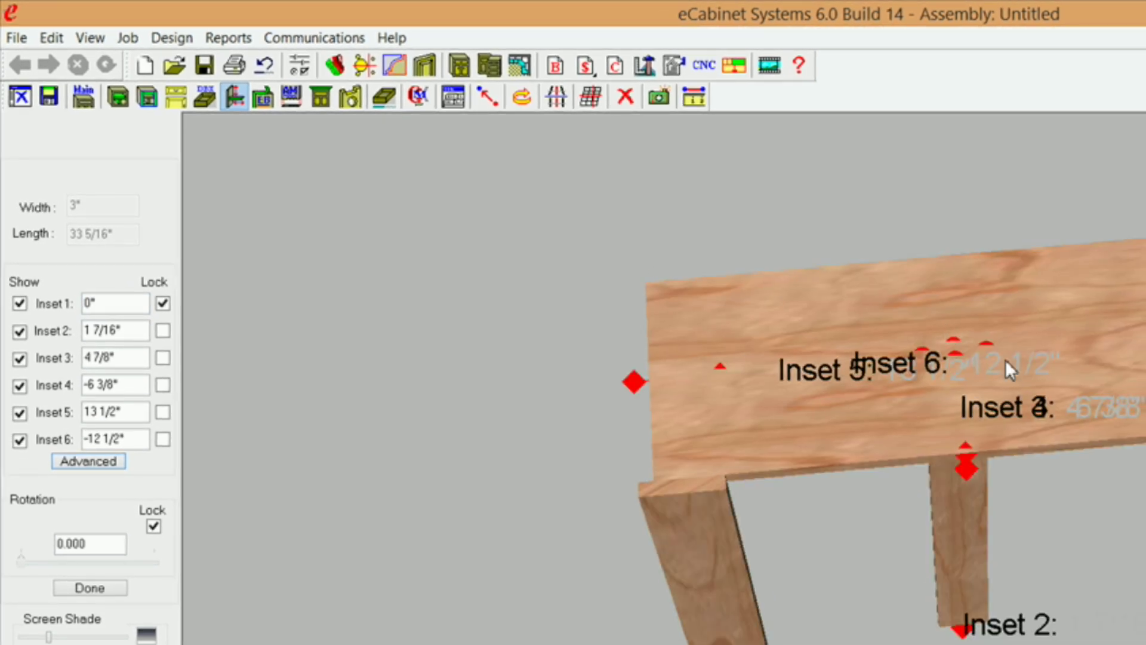
right_drag(996, 362, 991, 161)
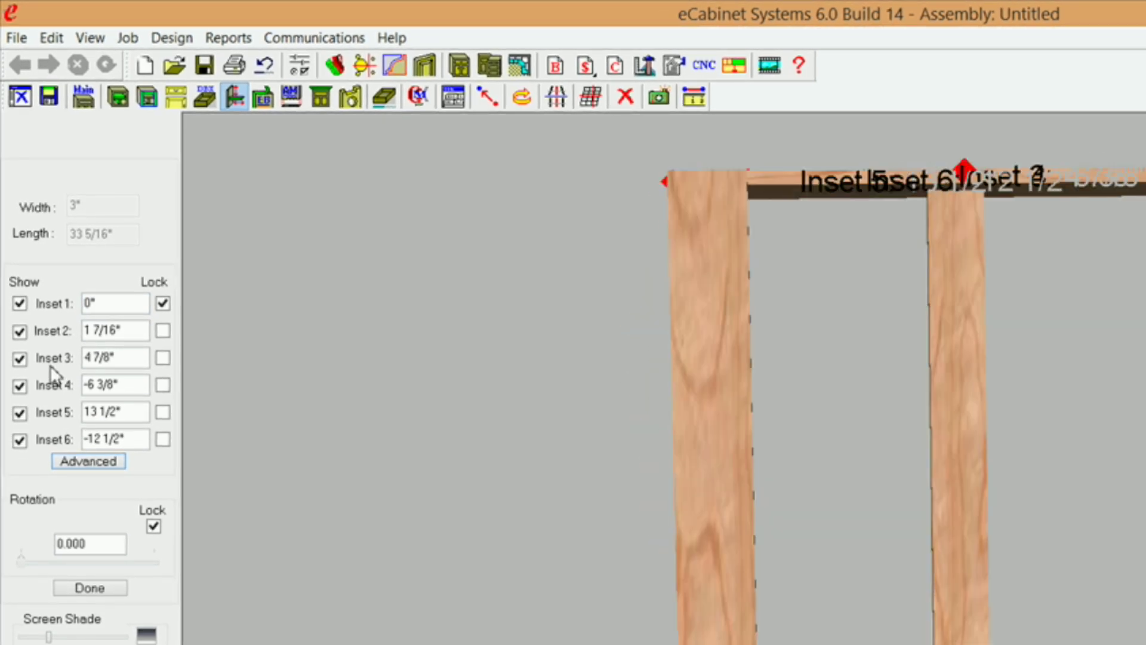
drag(133, 333, 66, 338)
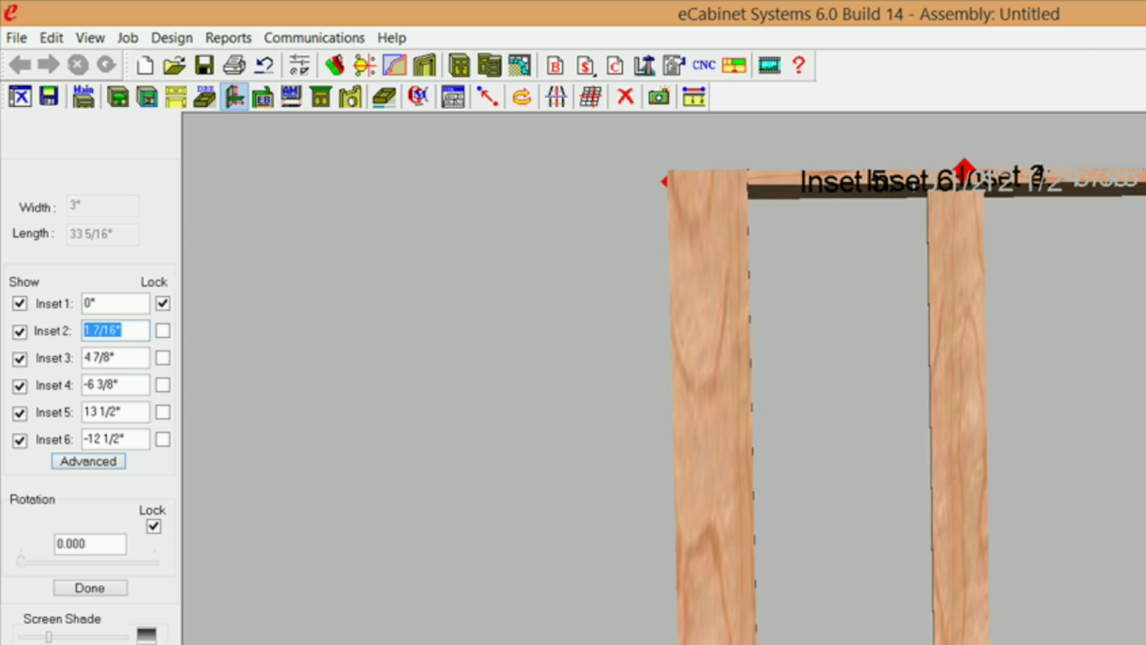
text(-1 1/4)
click(163, 332)
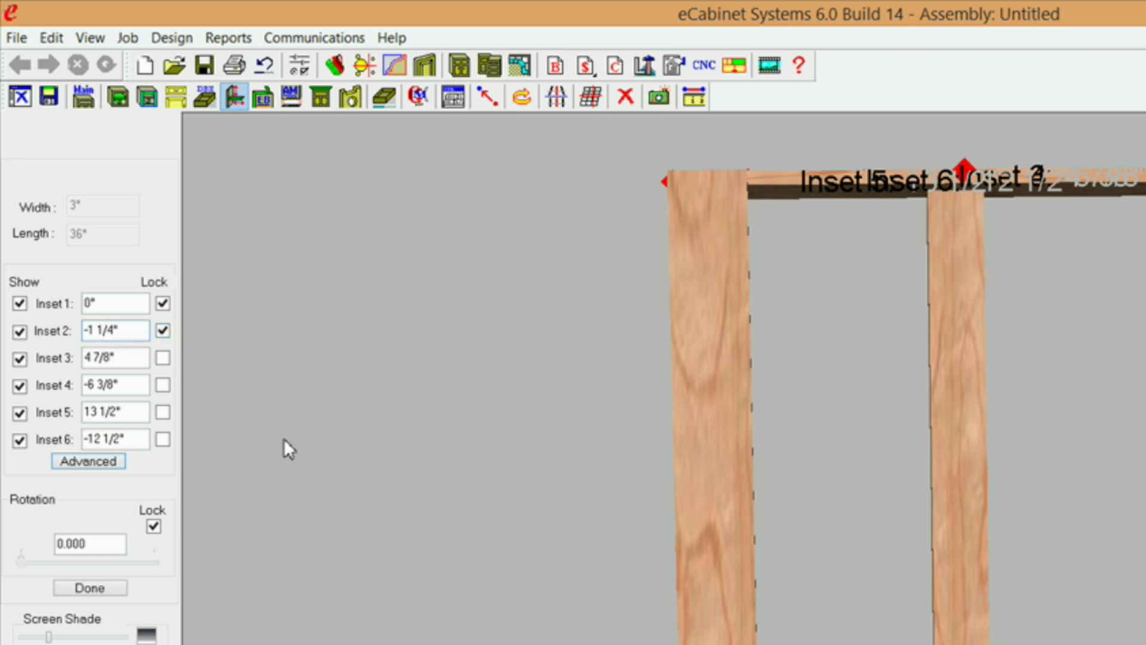
Set and lock the stretcher's Inset 4 and Inset 5 both at 0".
click(126, 386)
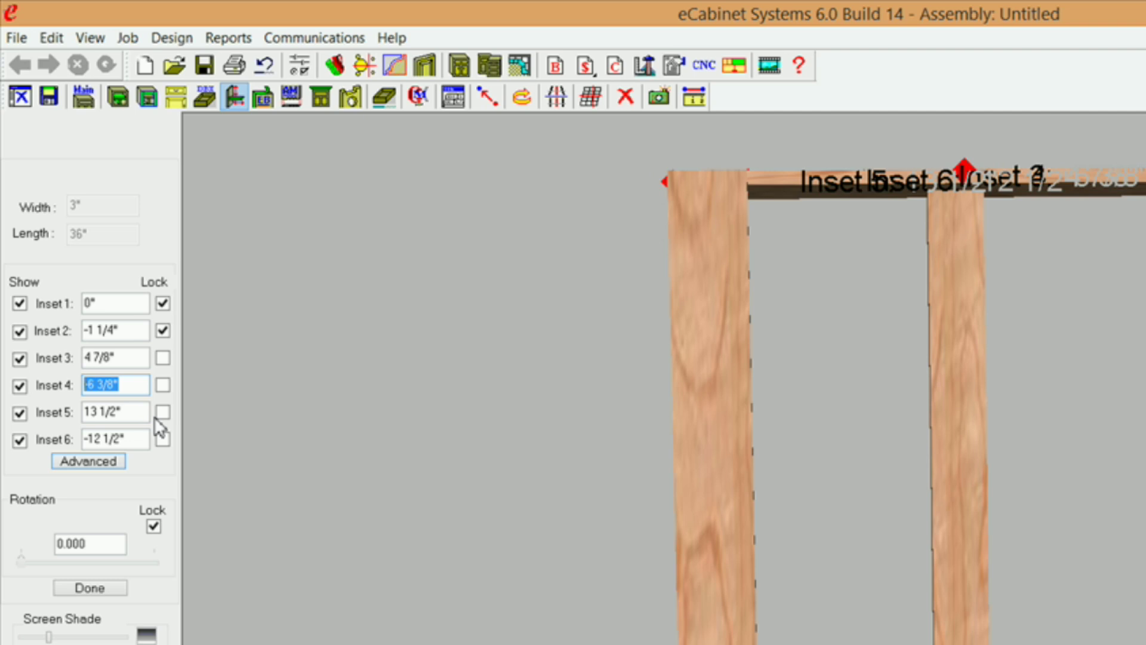
text(0)
click(163, 385)
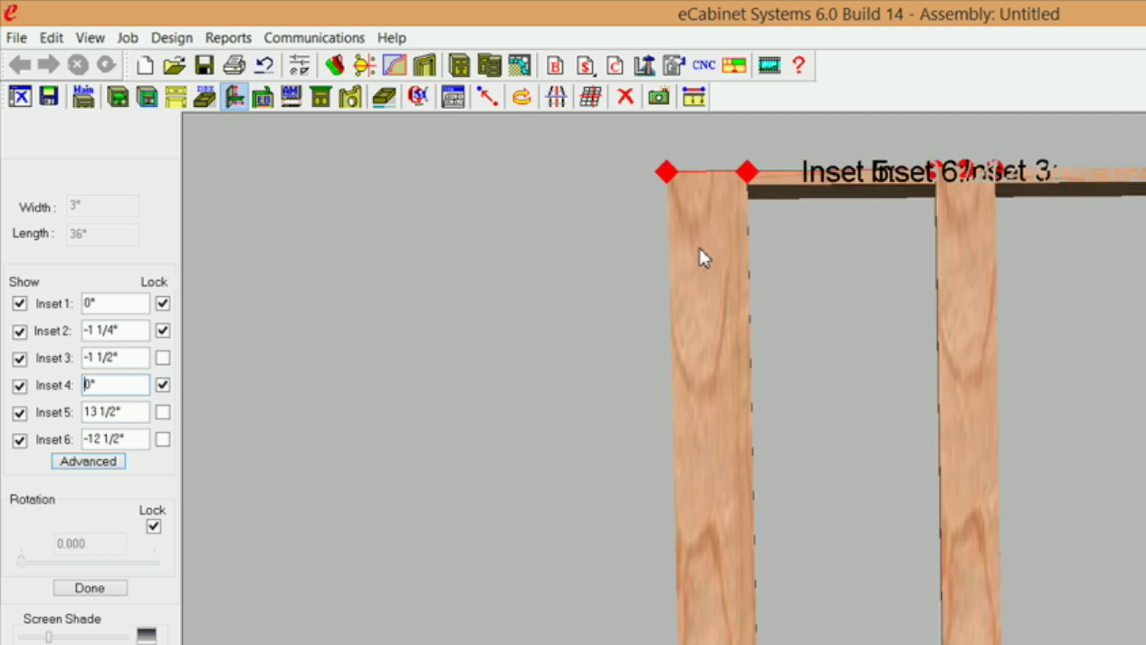
click(141, 412)
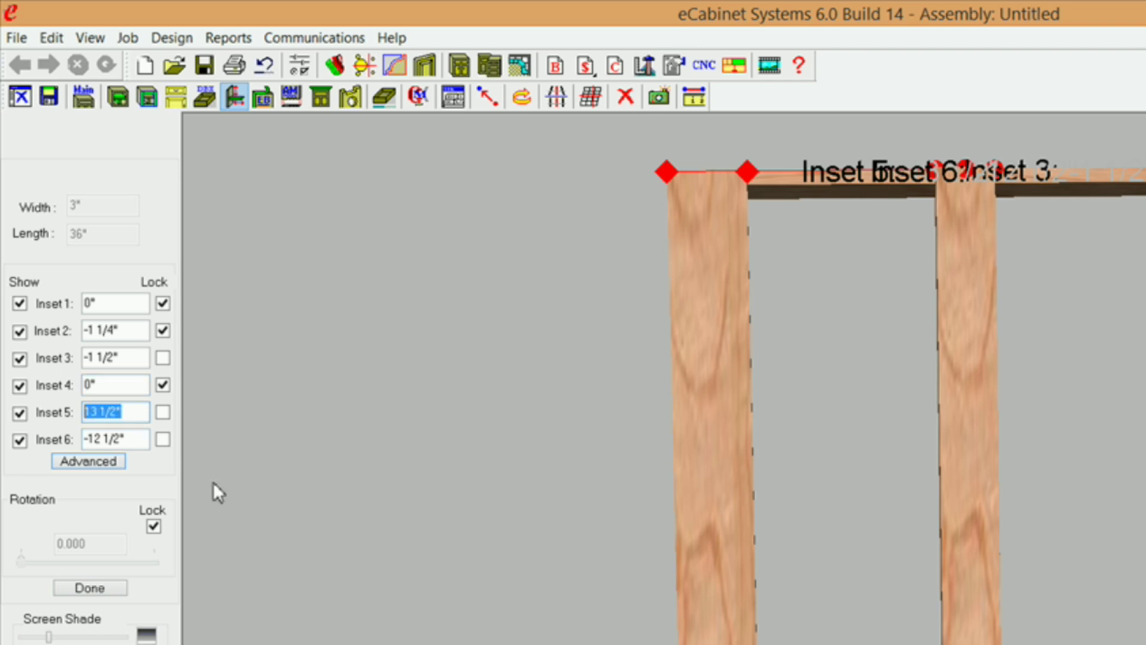
text(0)
click(163, 412)
Check the stretcher's position behind the left stile, lock Inset 6, and finish adjusting the stretcher.
middle_drag(657, 608, 670, 566)
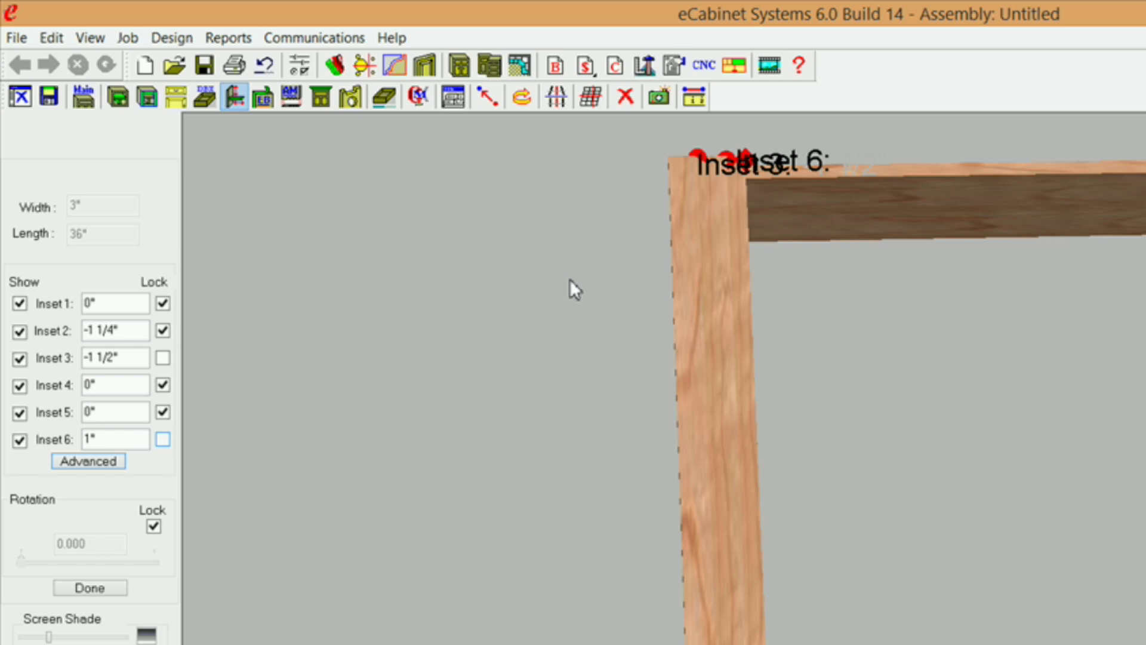
mouse_move(727, 333)
middle_down()
mouse_move(701, 489)
mouse_move(741, 345)
middle_up()
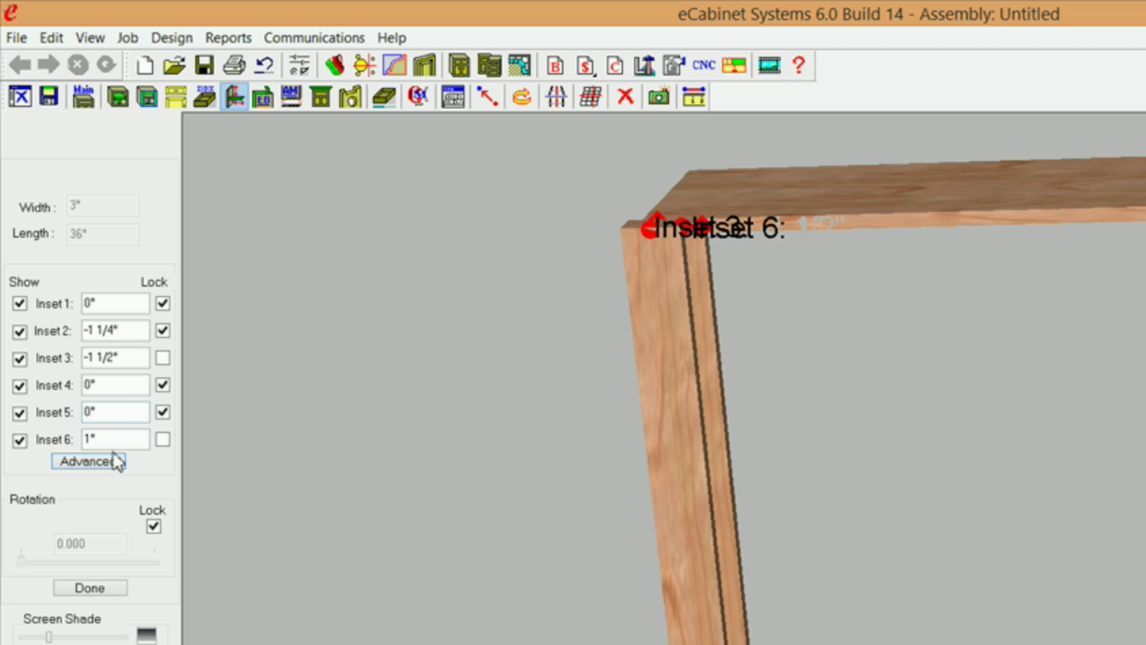
click(163, 440)
click(89, 588)
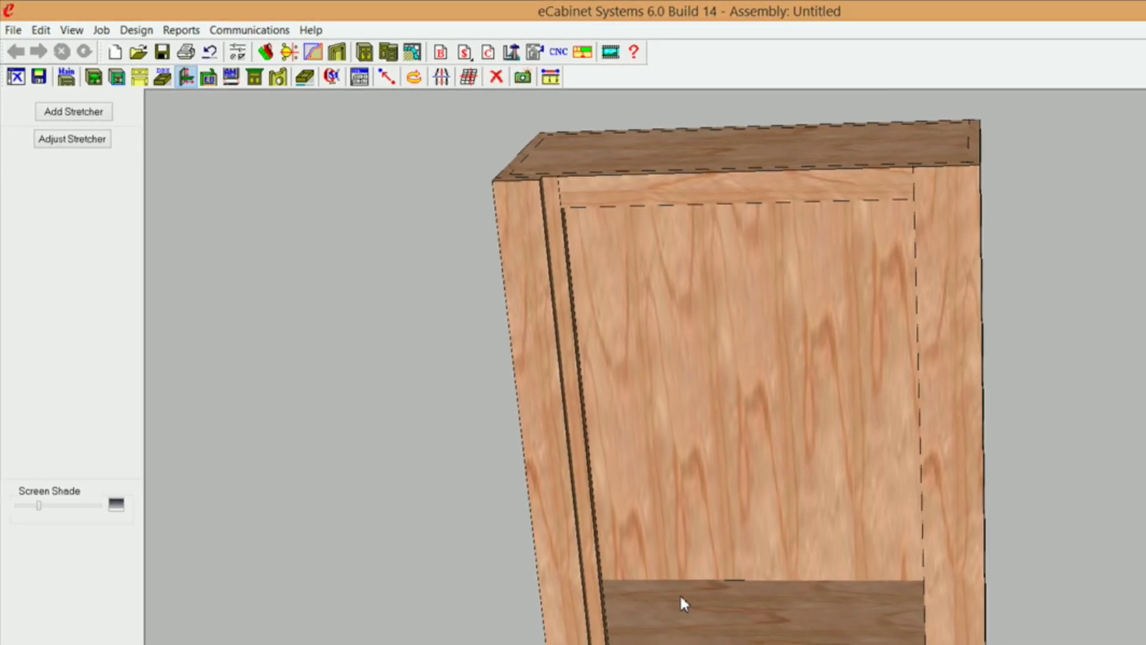
Return to the main cabinet editing mode and set the cabinet width to 42".
middle_drag(661, 411, 690, 449)
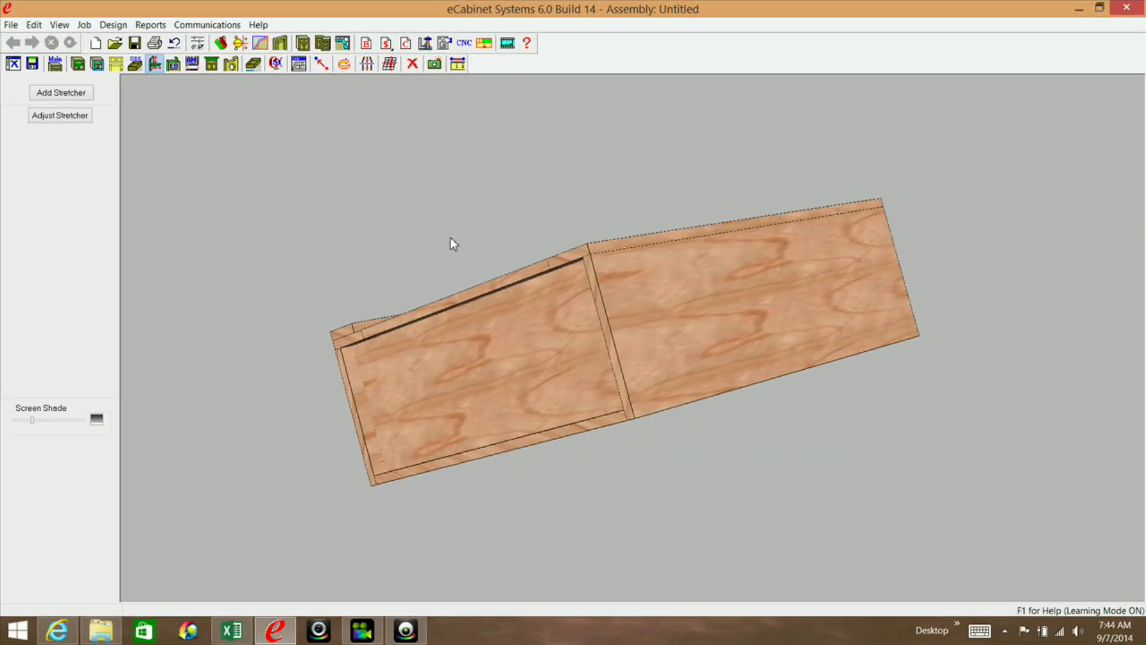
middle_drag(599, 390, 602, 492)
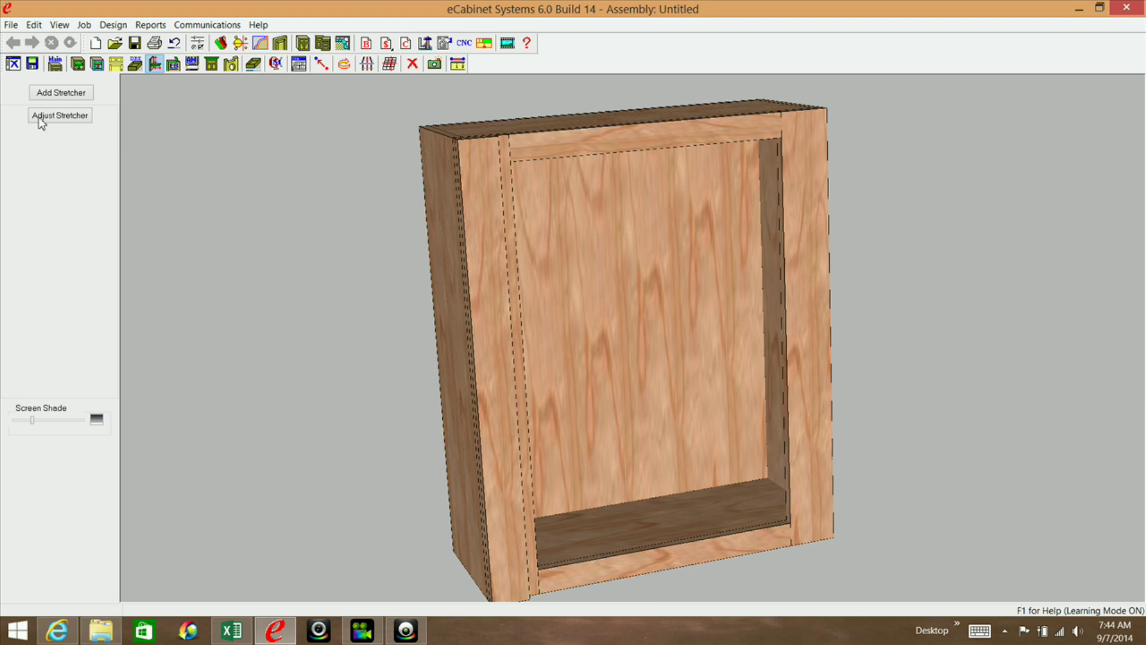
click(56, 64)
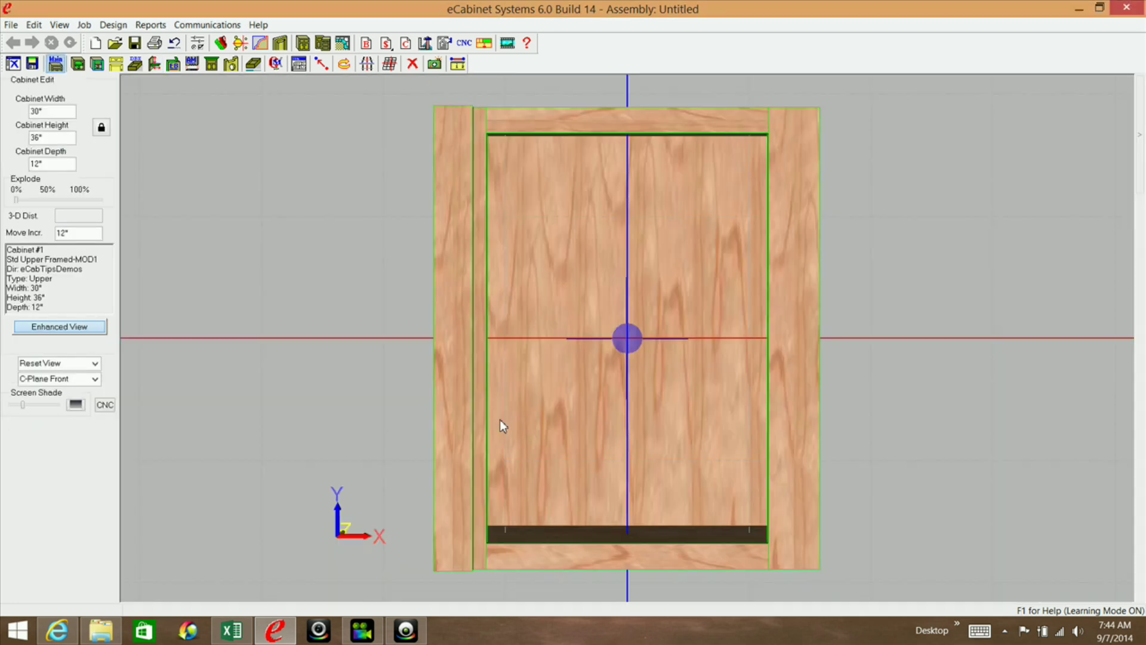
middle_drag(597, 509, 621, 532)
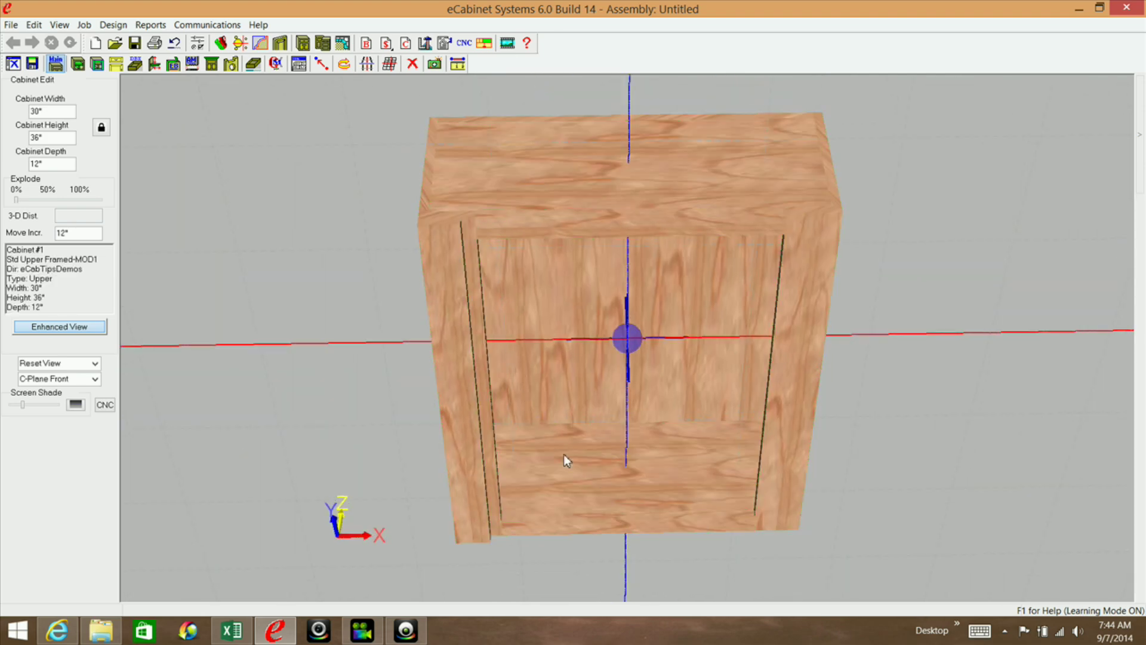
middle_drag(585, 475, 577, 391)
click(36, 111)
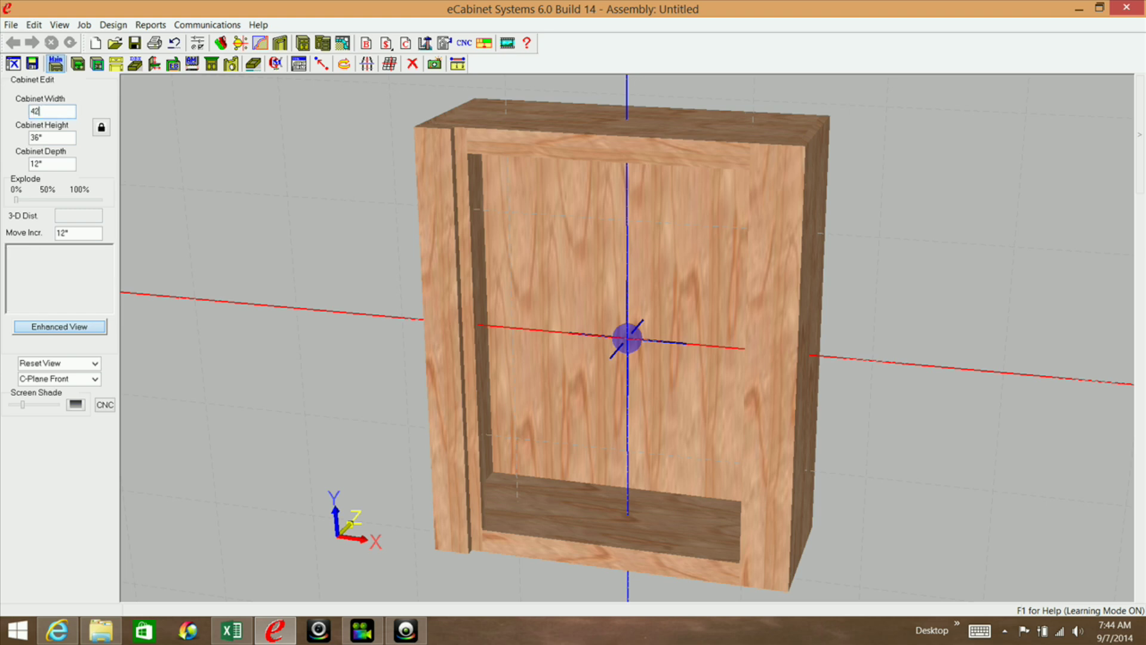
text(42)
key(Return)
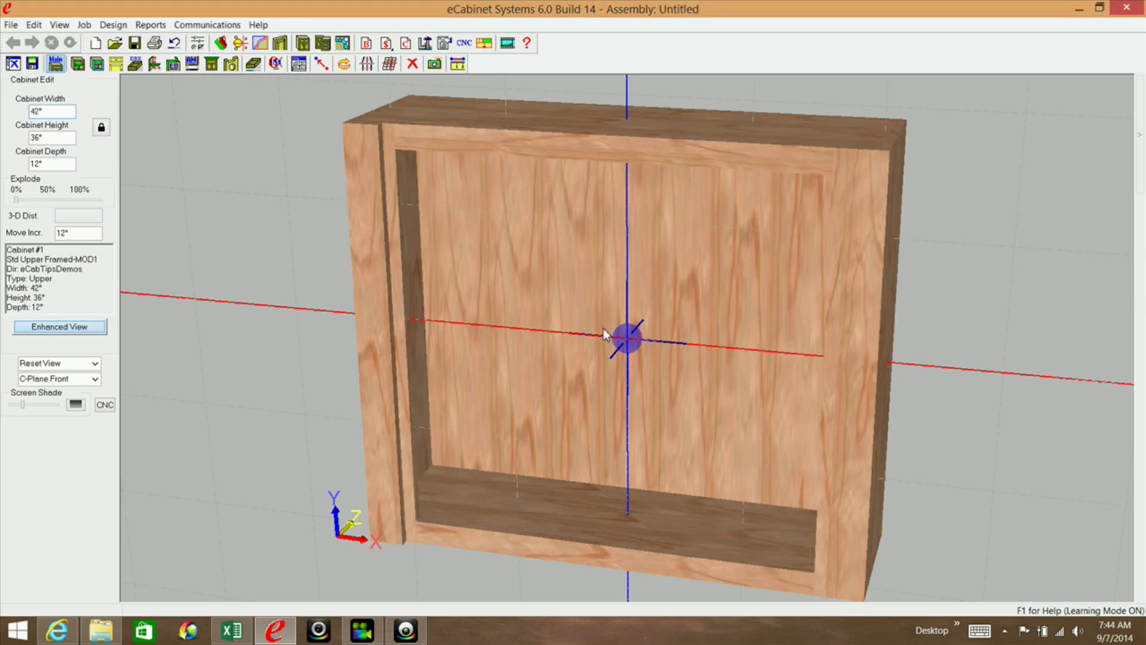
Set the cabinet height to 42" and inspect how the stretcher follows the resized cabinet.
middle_drag(378, 467, 223, 299)
double_click(62, 138)
text(4)
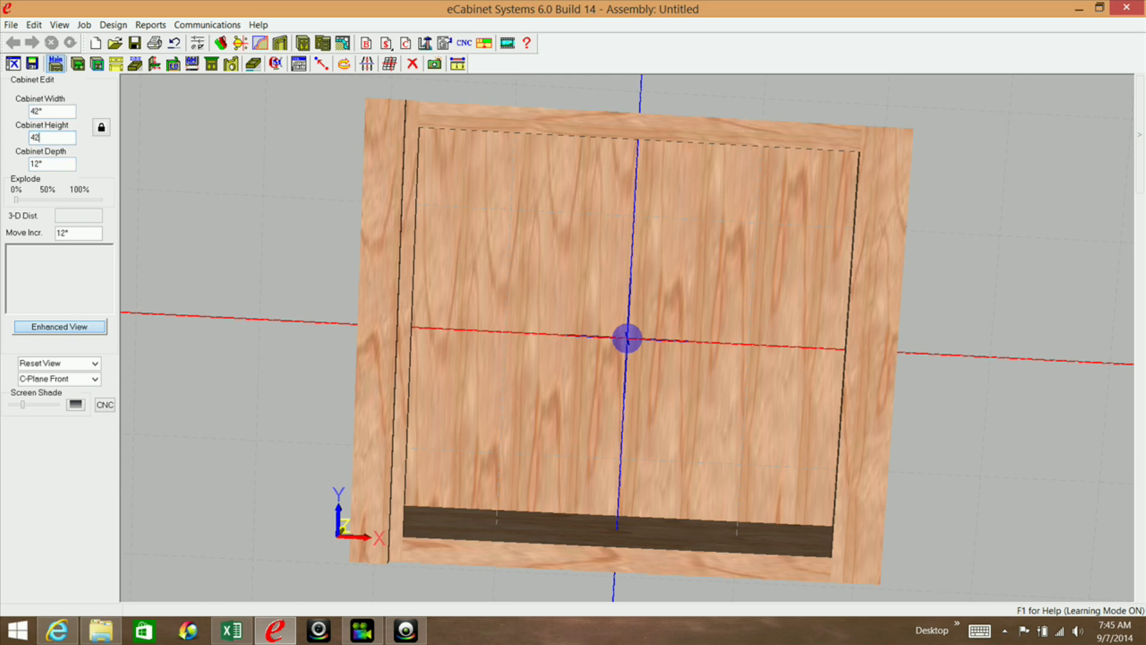
text(2)
key(Return)
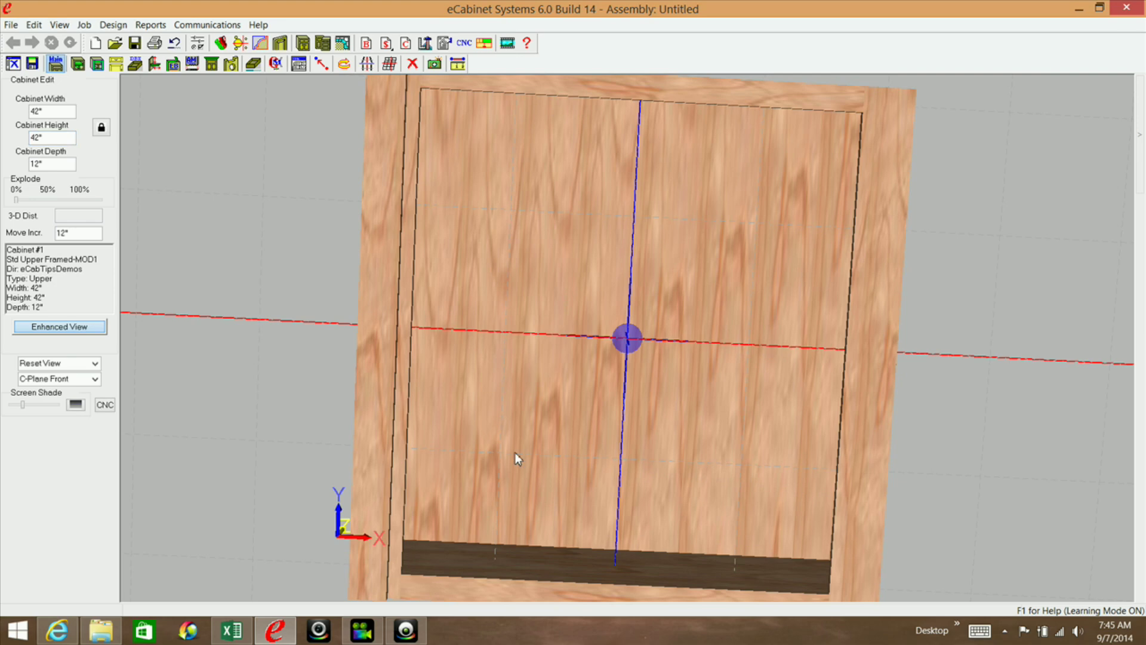
middle_drag(552, 374, 511, 311)
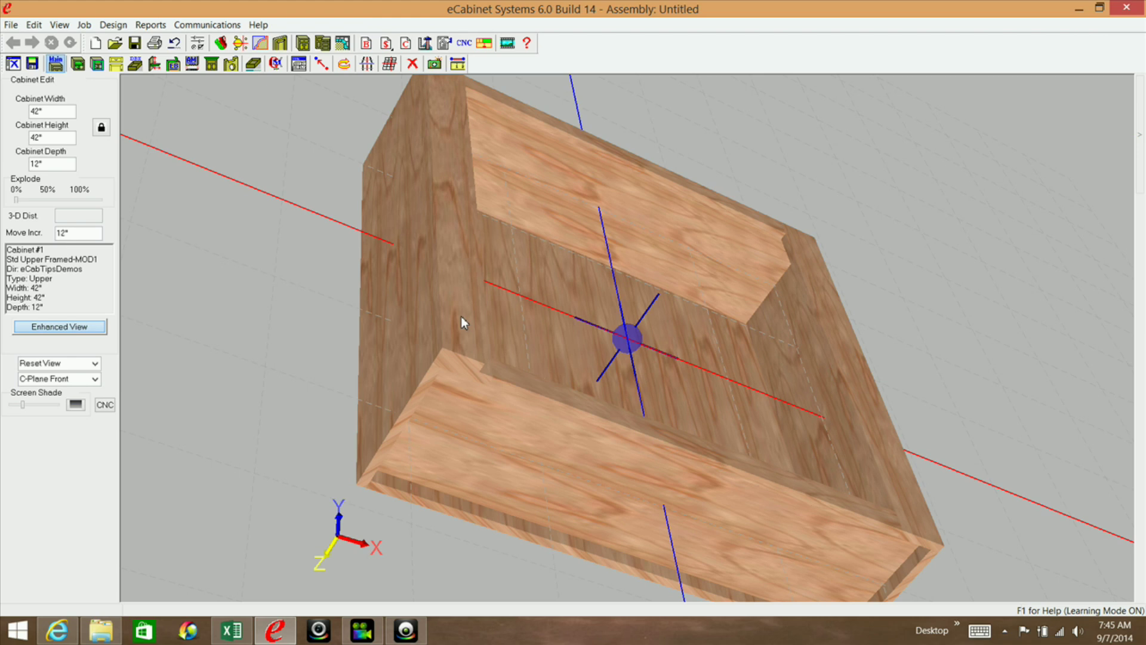
mouse_move(462, 318)
mouse_move(399, 366)
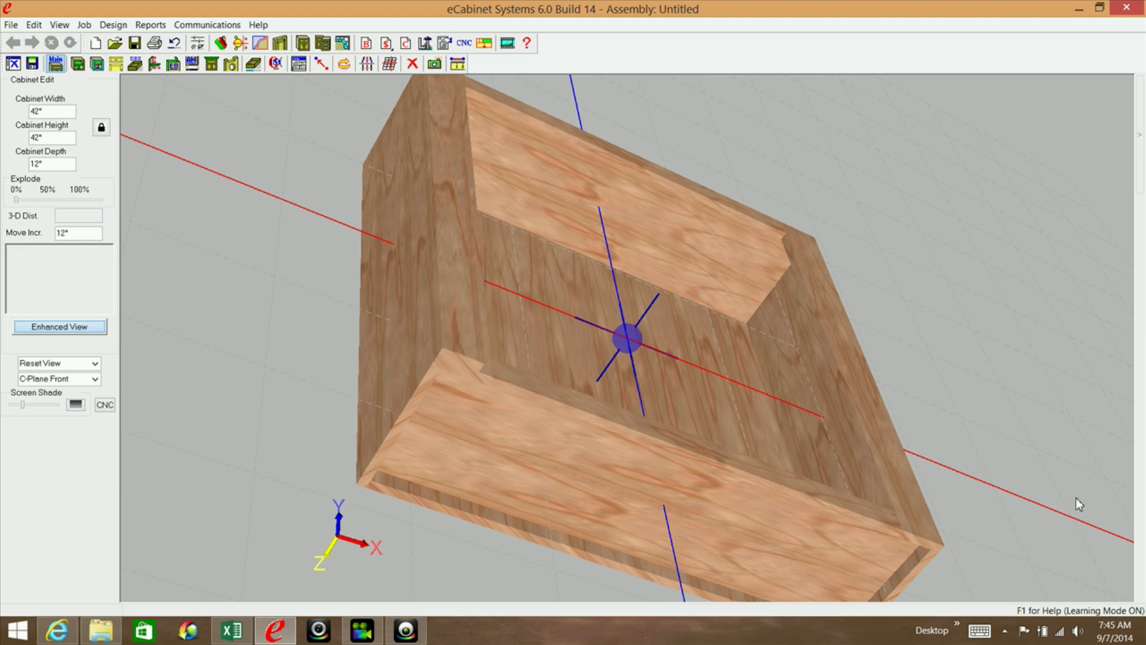
Set the bottom rail's width to 4" in the cabinet's face frame construction settings.
mouse_move(918, 516)
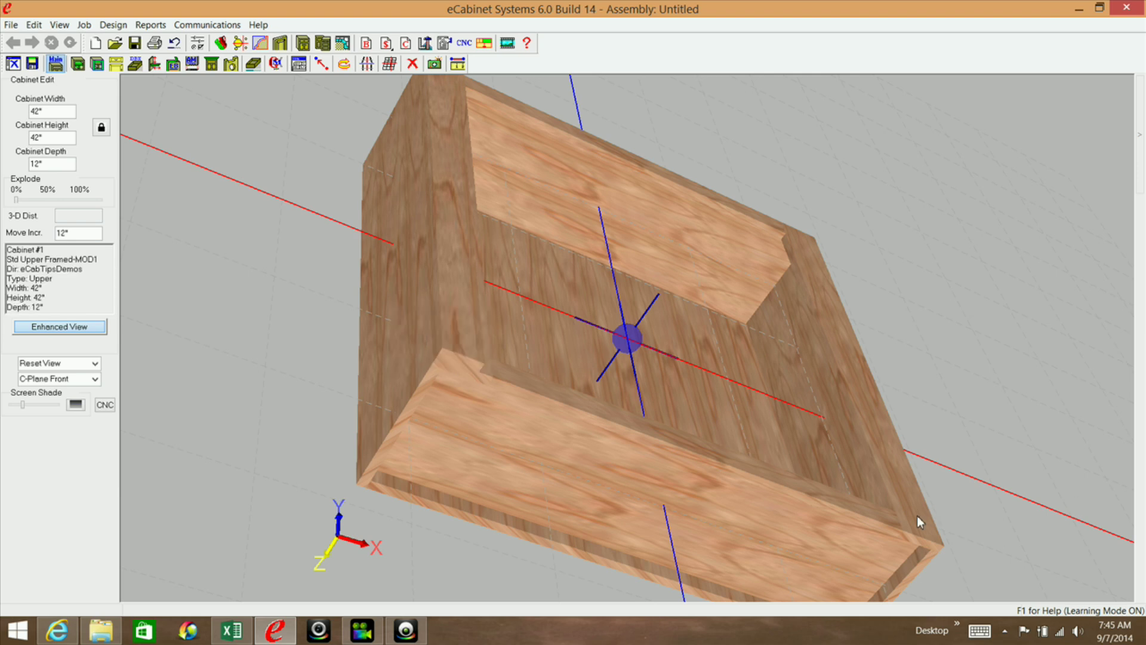
middle_drag(679, 231, 530, 488)
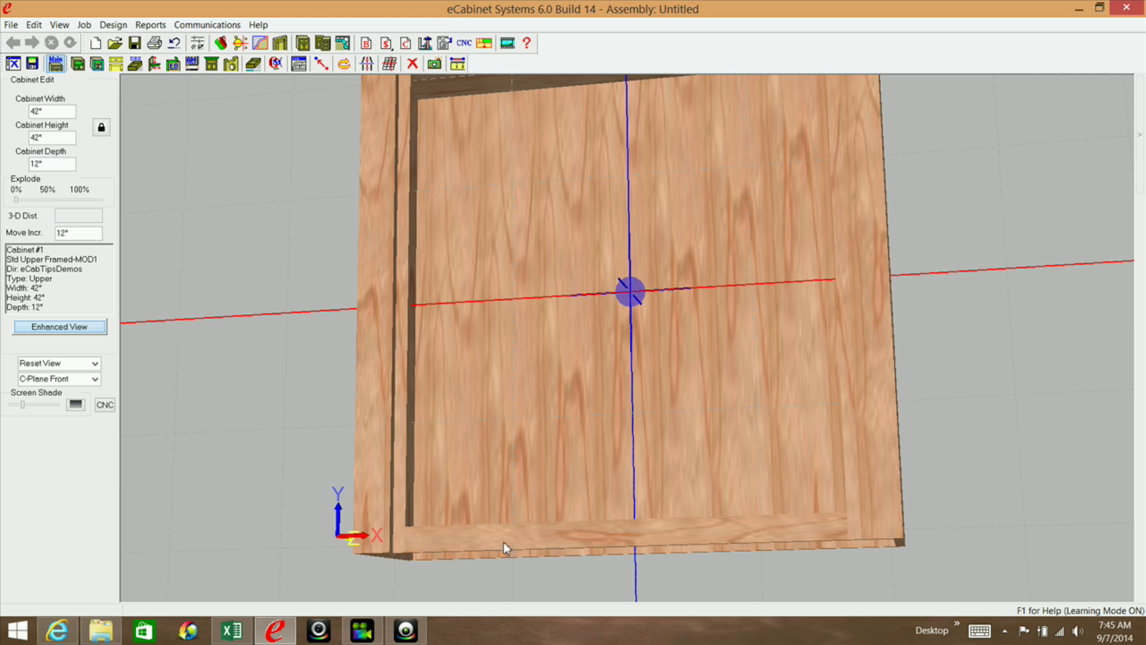
click(300, 66)
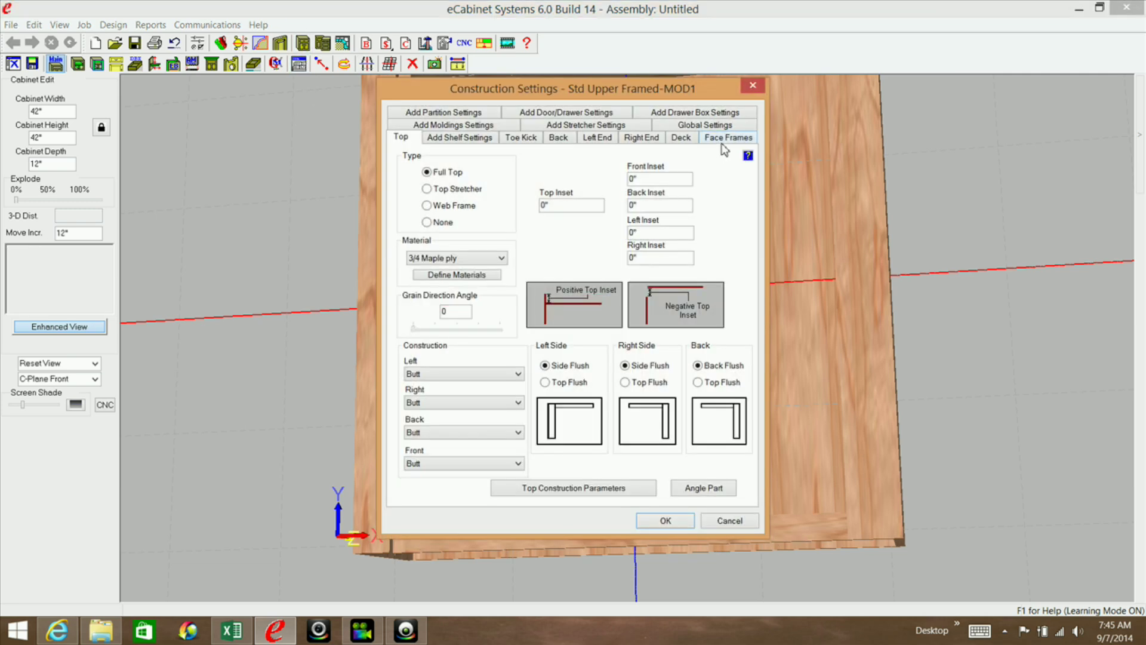
click(728, 138)
click(714, 451)
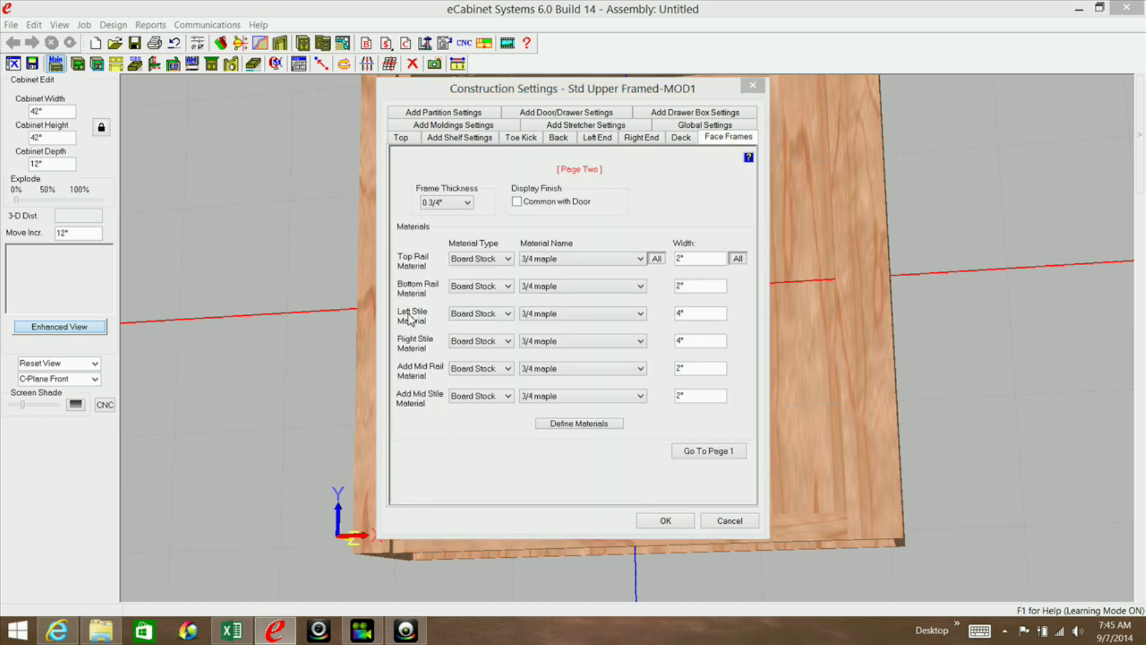
drag(693, 286, 653, 290)
Increase the deck's bottom inset to suit the 4" bottom rail, apply the construction settings, and inspect the stretcher's lower end.
click(684, 139)
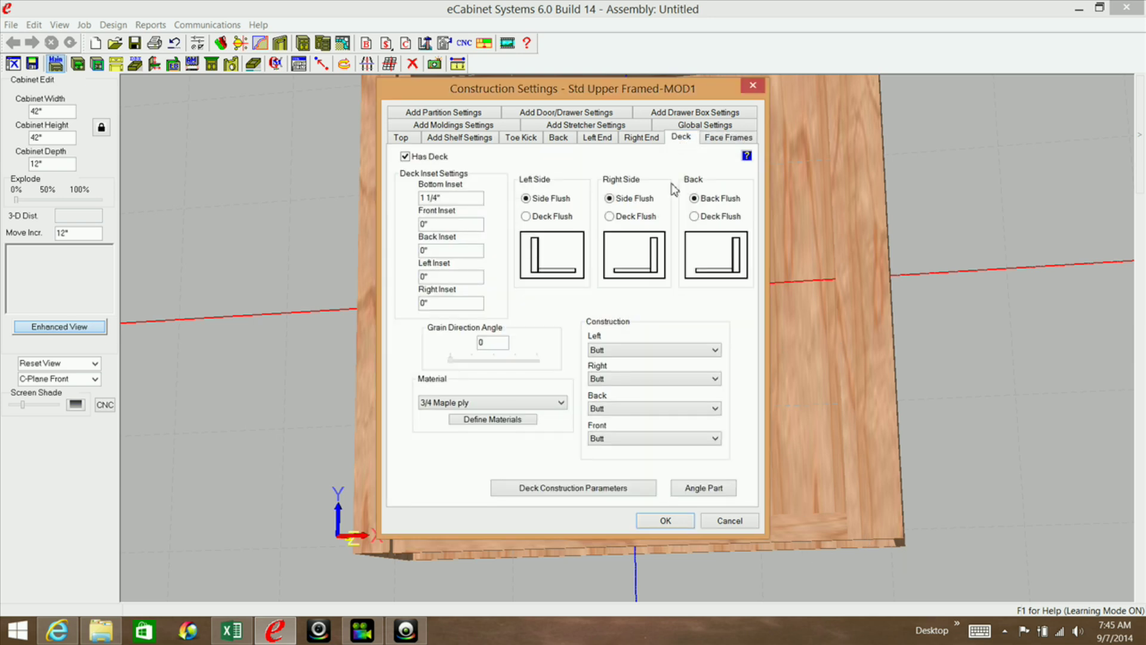
click(447, 198)
drag(441, 197, 449, 197)
click(673, 522)
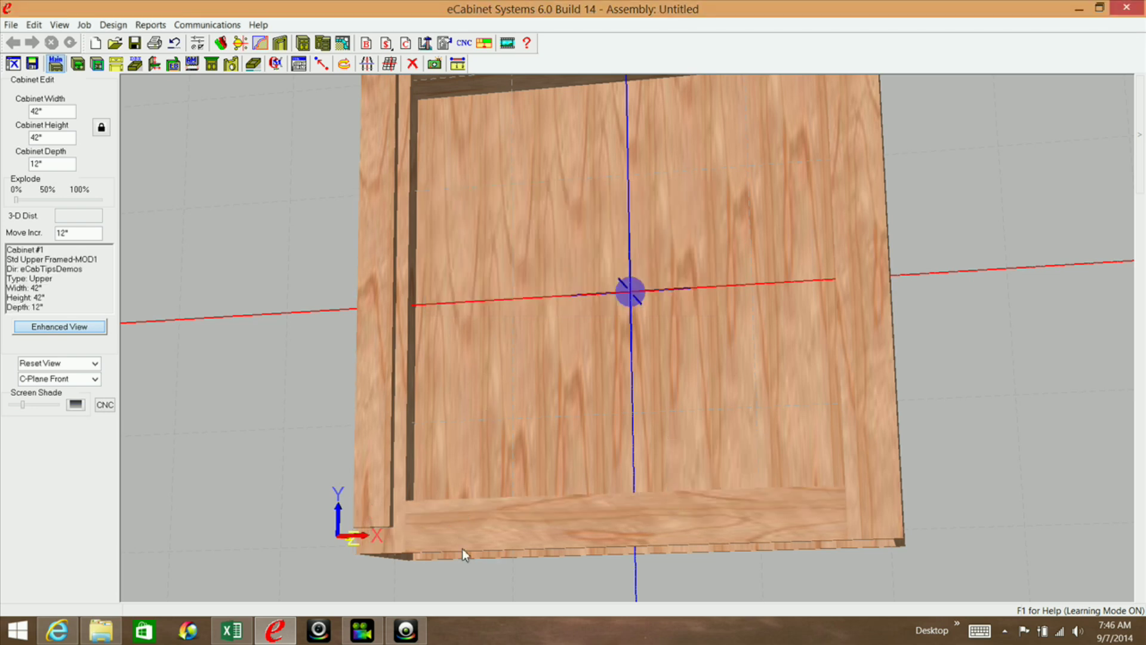
middle_drag(472, 538, 404, 448)
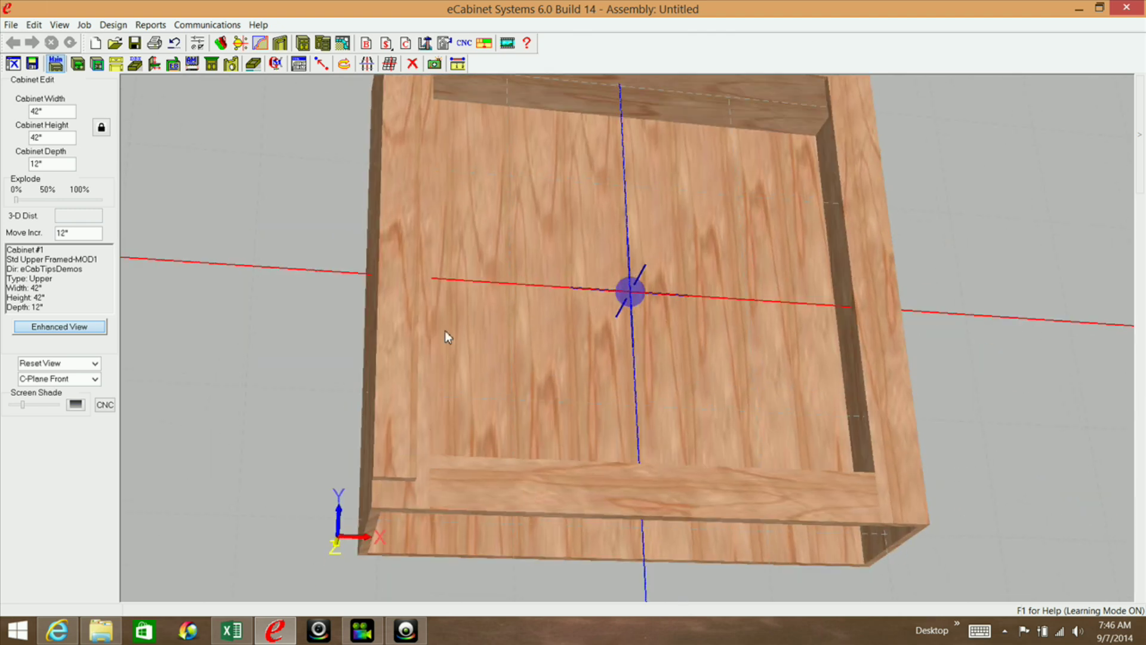
Switch to stretcher editing and open the stretcher behind the left stile for adjustment.
click(156, 65)
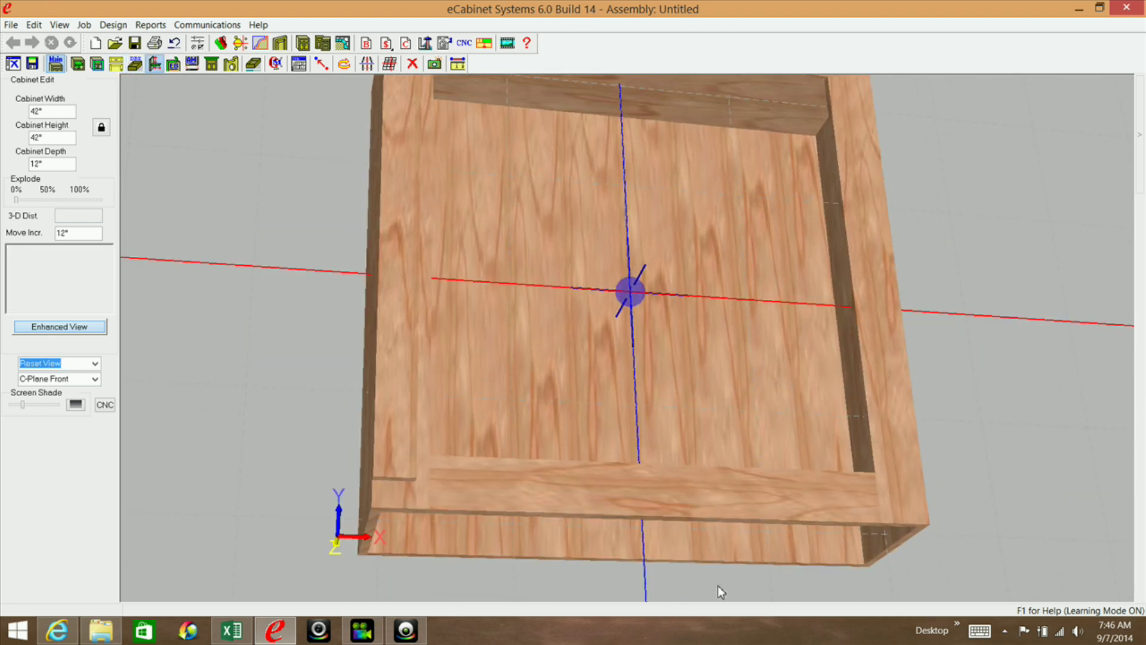
middle_drag(756, 437, 656, 466)
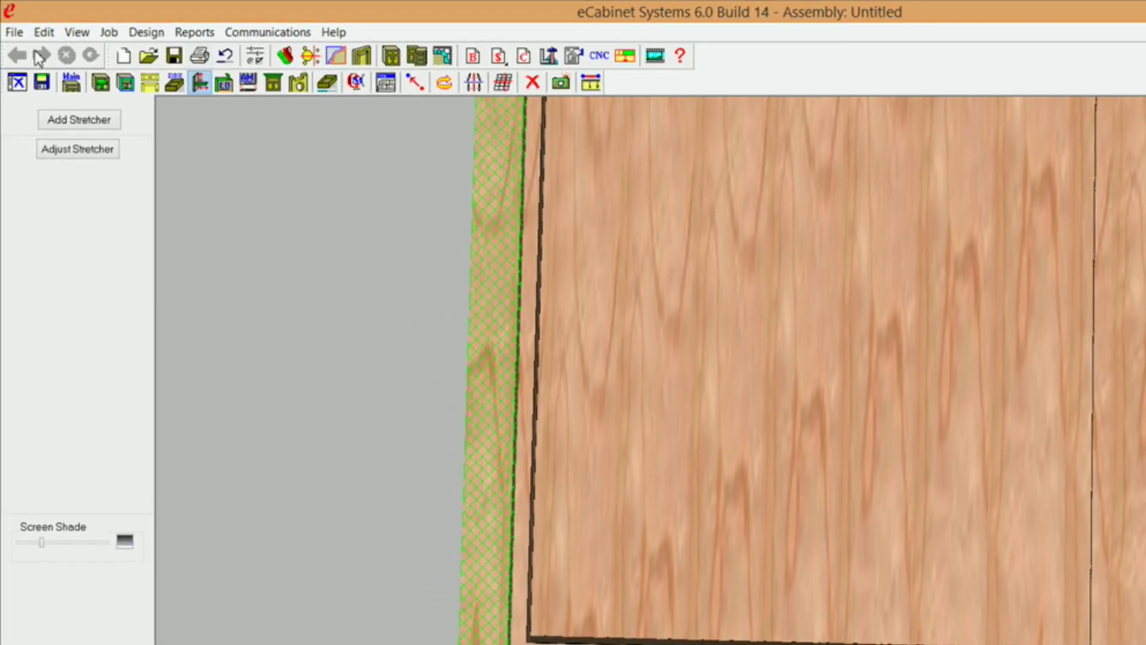
click(103, 150)
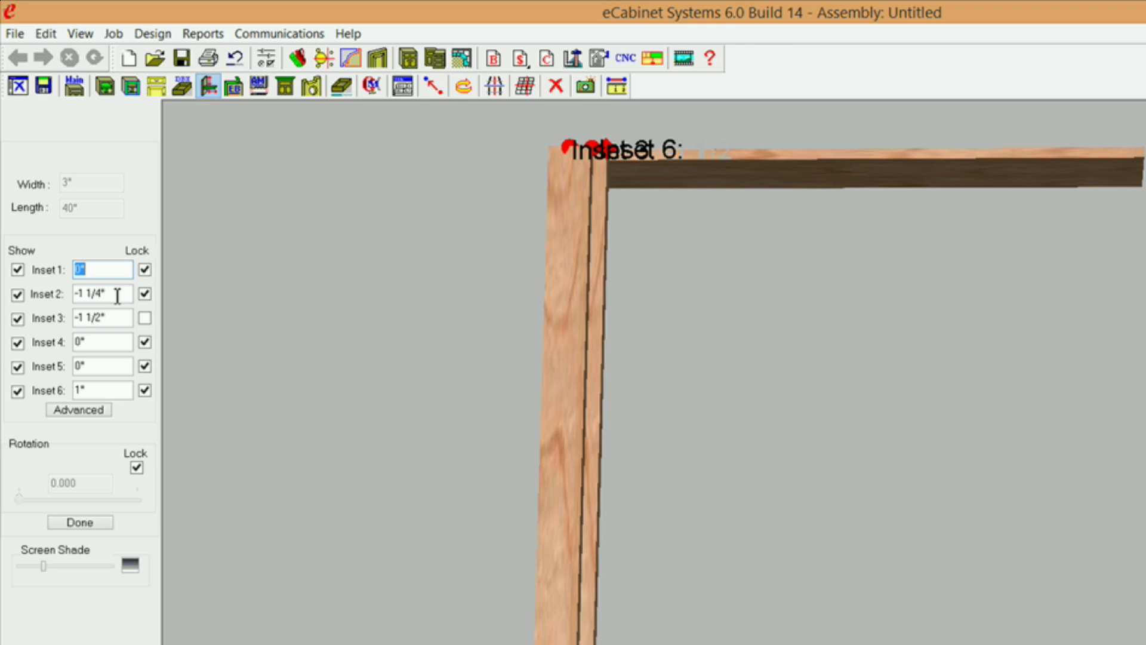
Try the stretcher's Inset 2 at 4 1/4" and at -4 1/4", checking its length against the cabinet.
click(106, 293)
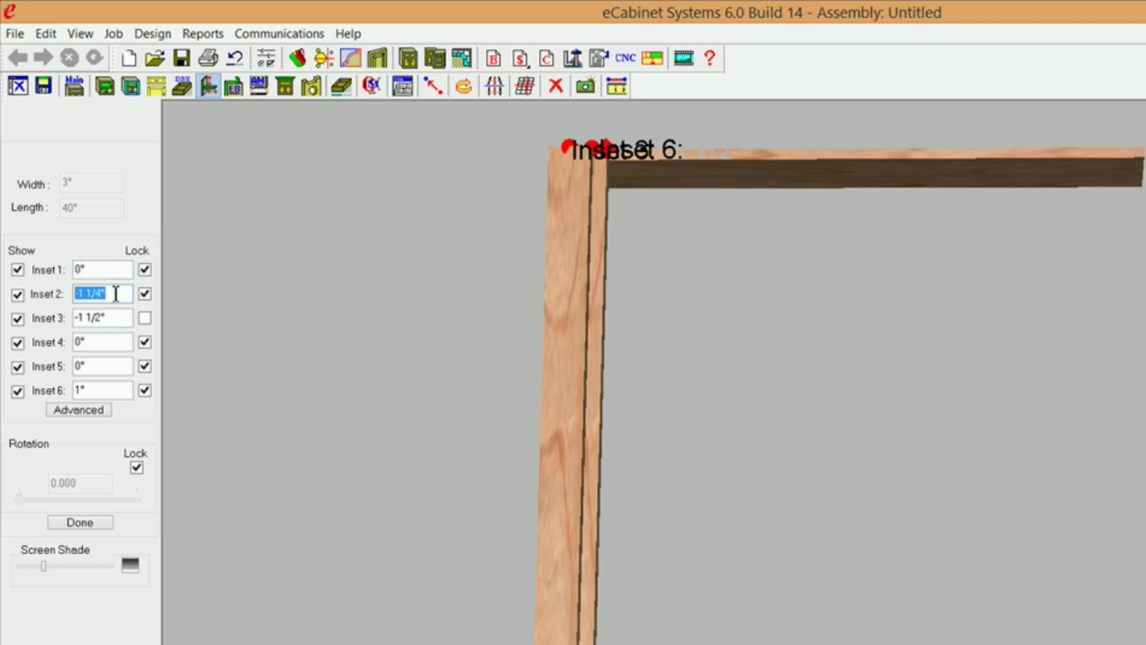
text(1)
key(Return)
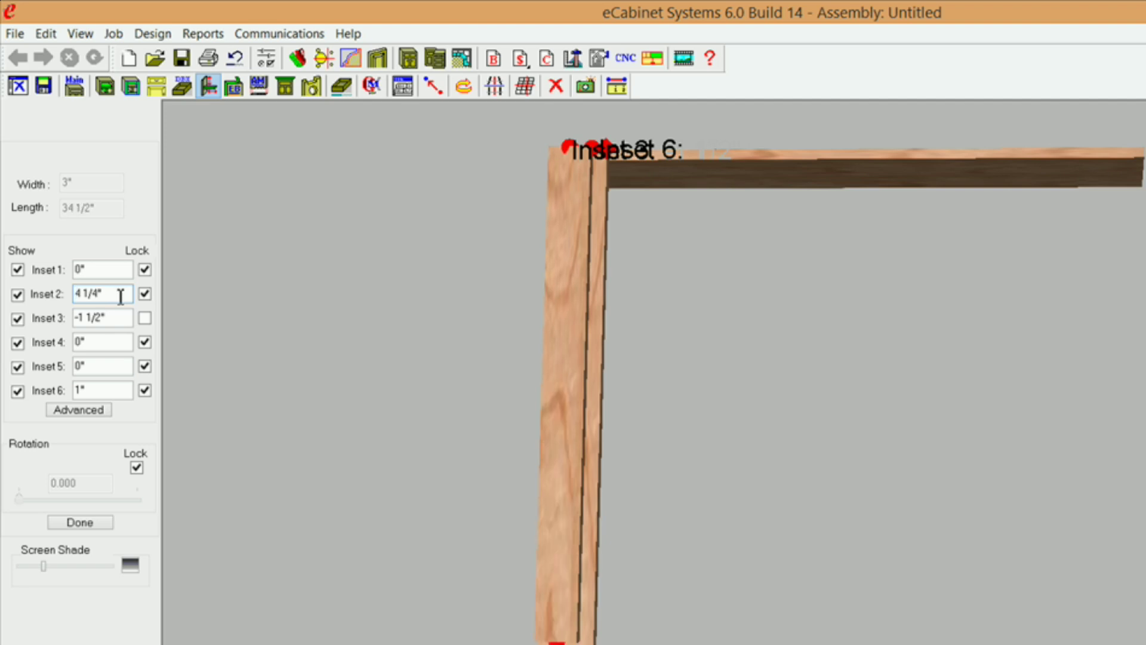
text(-)
key(Return)
right_drag(573, 537, 627, 565)
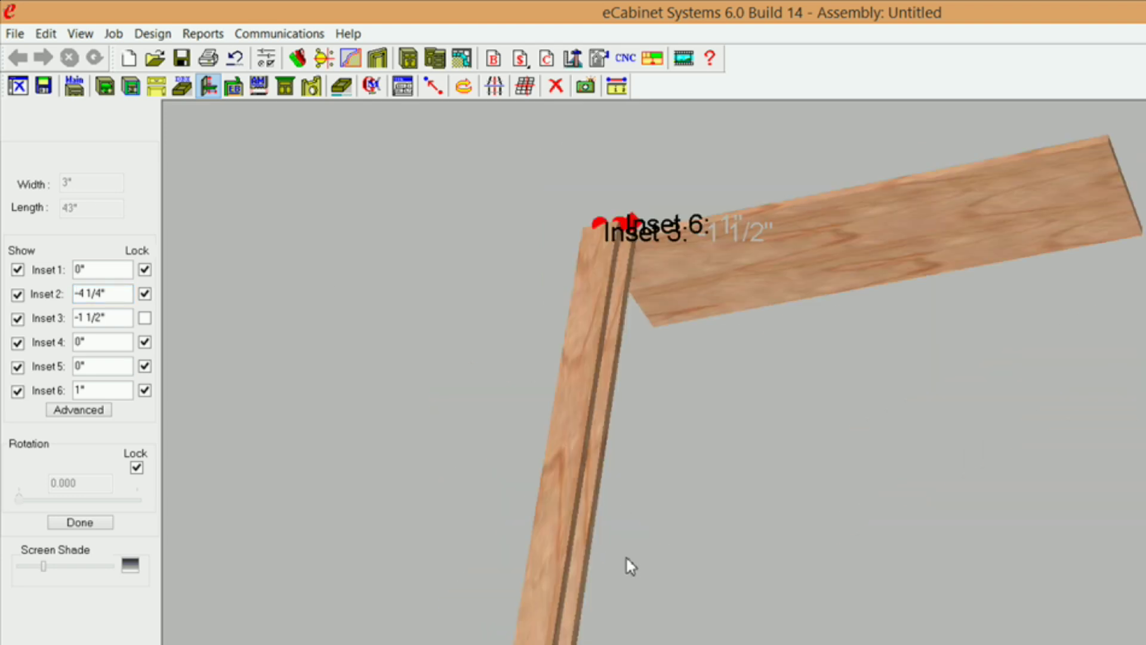
Set the stretcher's Inset 2 to -3 1/4", finish the adjustment, and check its ends against the cabinet.
click(125, 292)
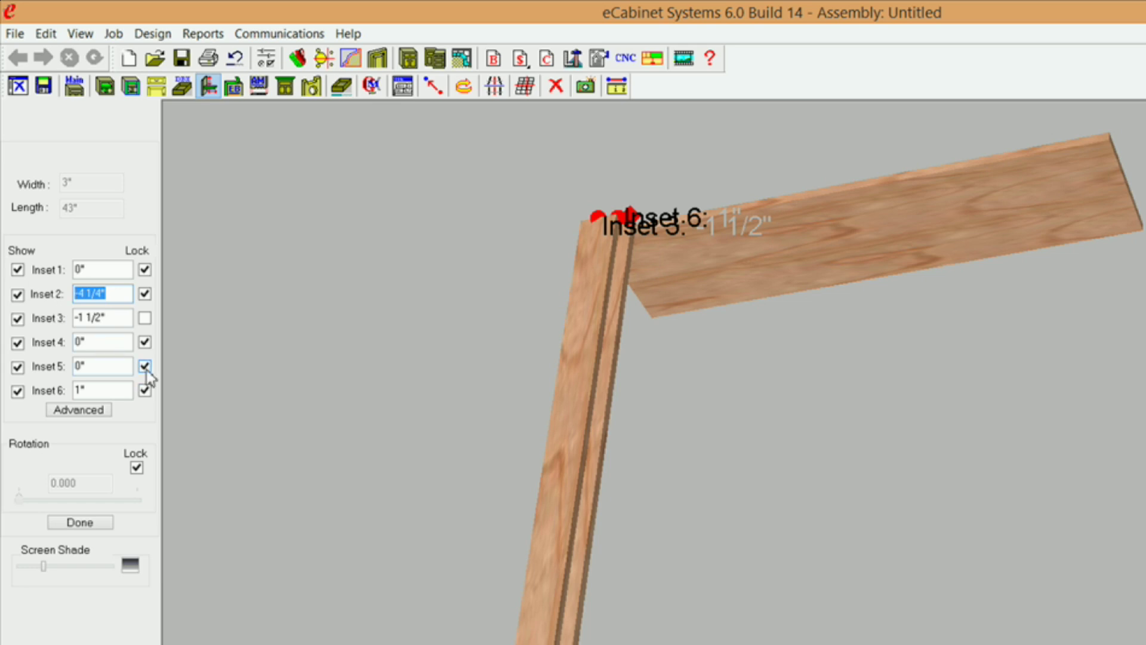
text(-3)
key(Return)
right_drag(388, 399, 416, 541)
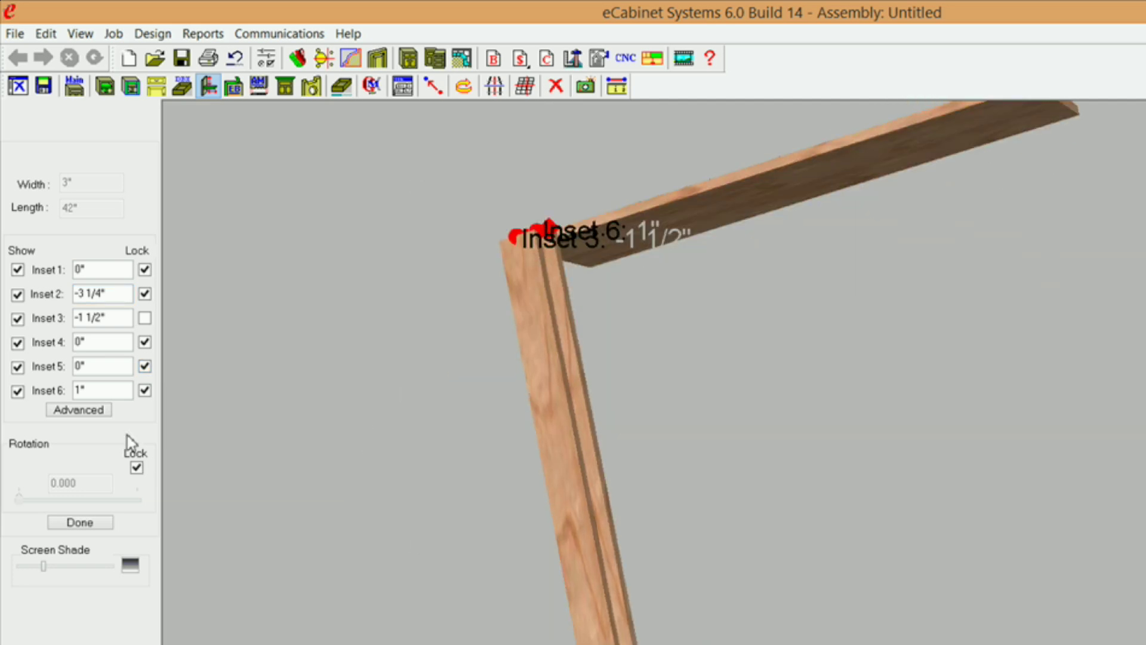
click(102, 526)
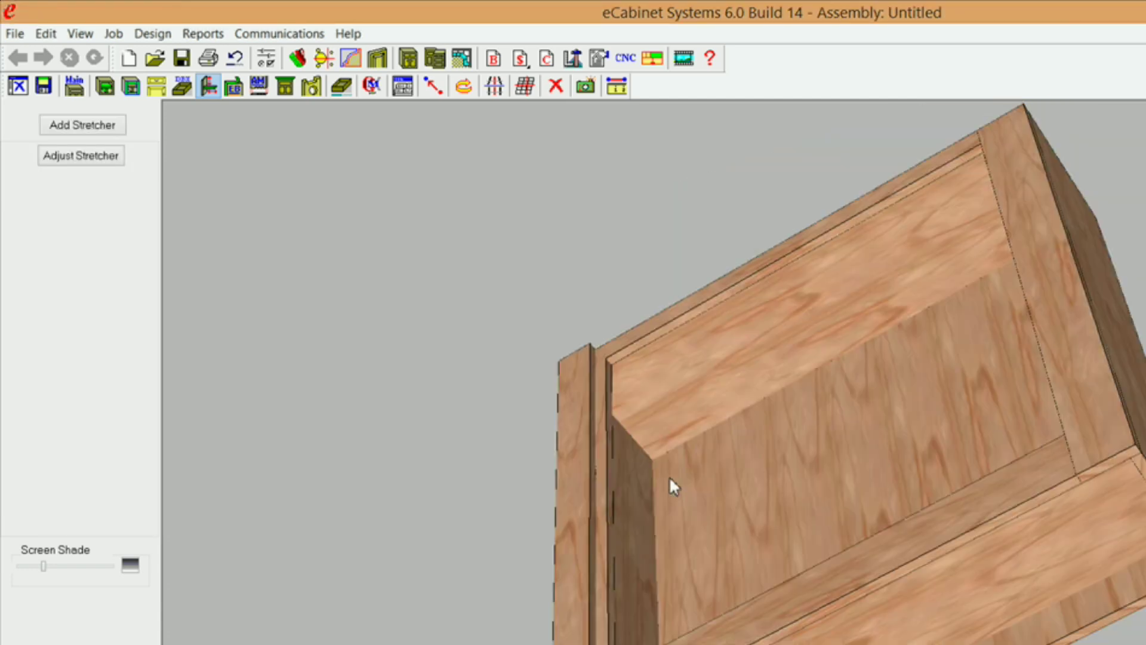
right_drag(670, 480, 688, 543)
right_drag(609, 485, 677, 618)
right_drag(583, 537, 491, 327)
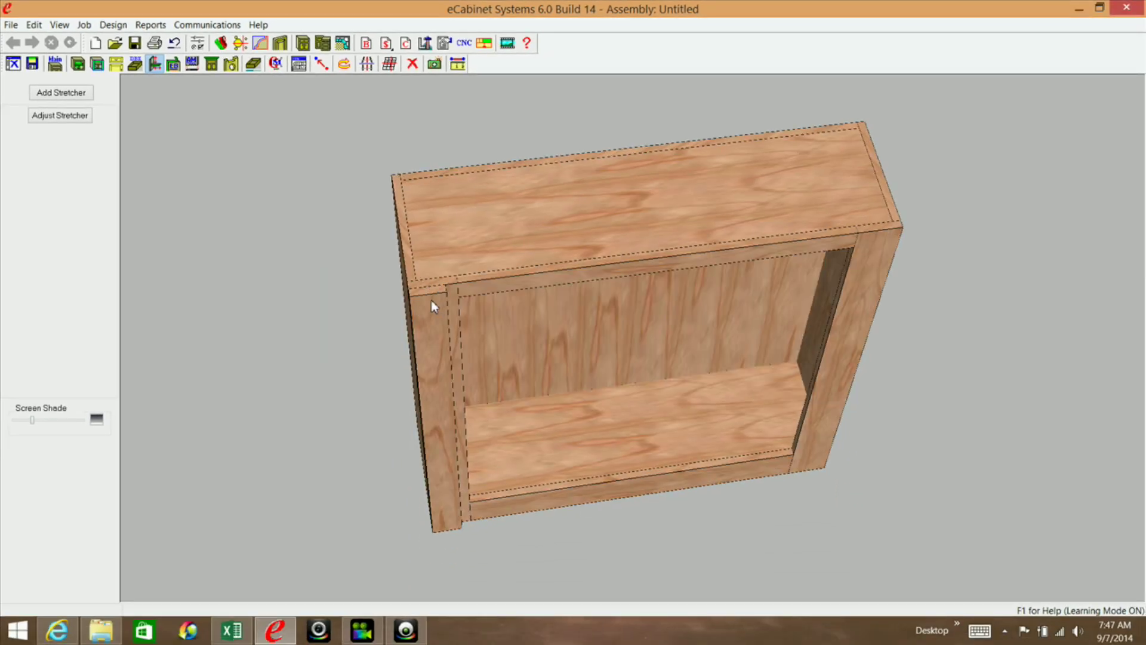
Return to the main cabinet editing mode and check the stretcher's part details and inset associations.
click(18, 64)
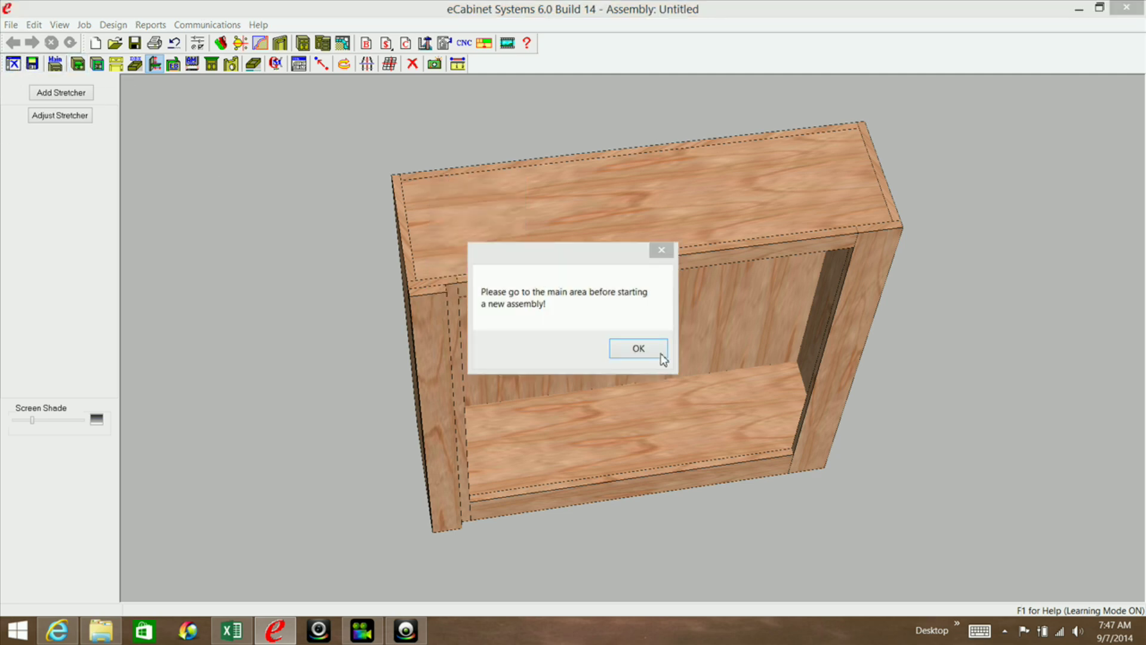
click(660, 355)
click(54, 63)
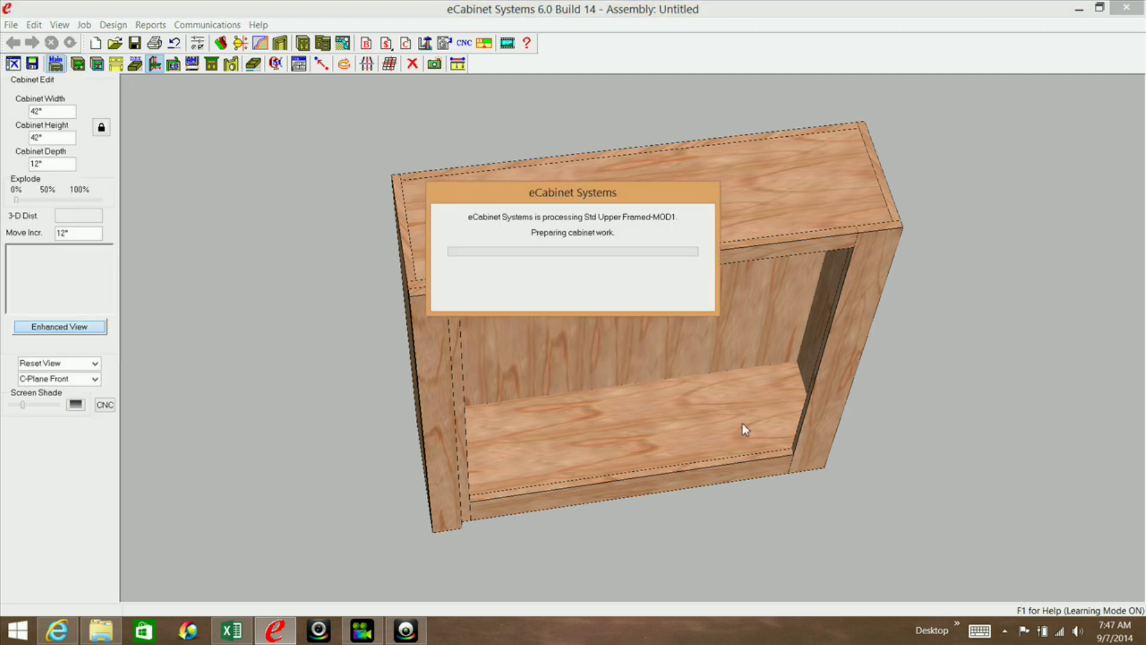
drag(447, 399, 409, 289)
drag(512, 317, 291, 157)
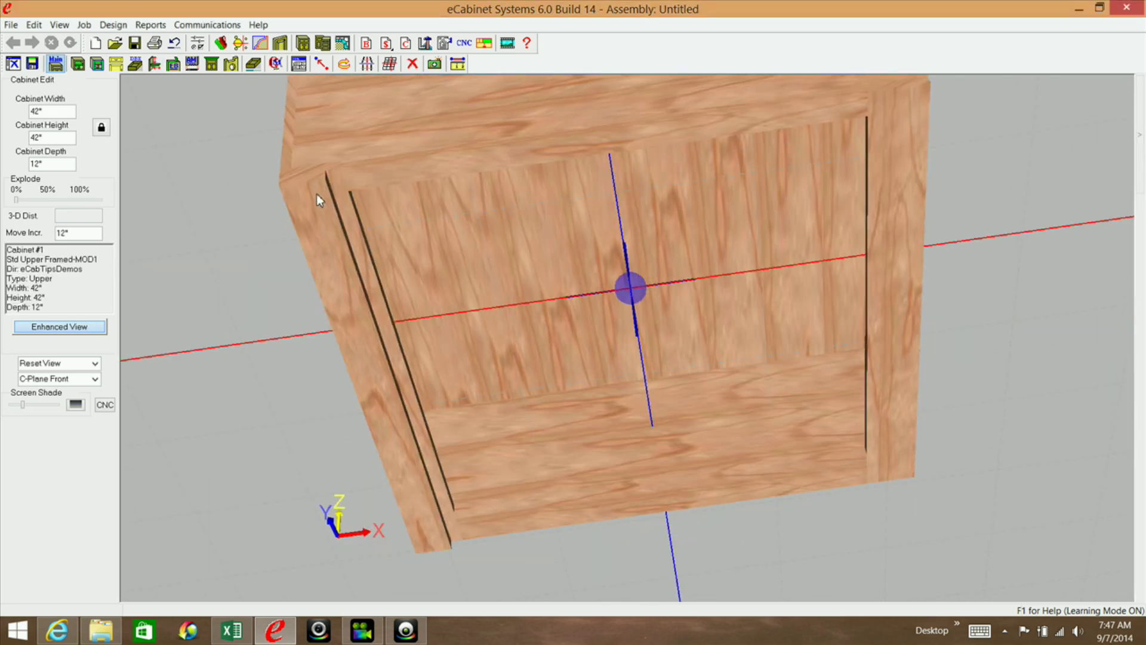
mouse_move(316, 194)
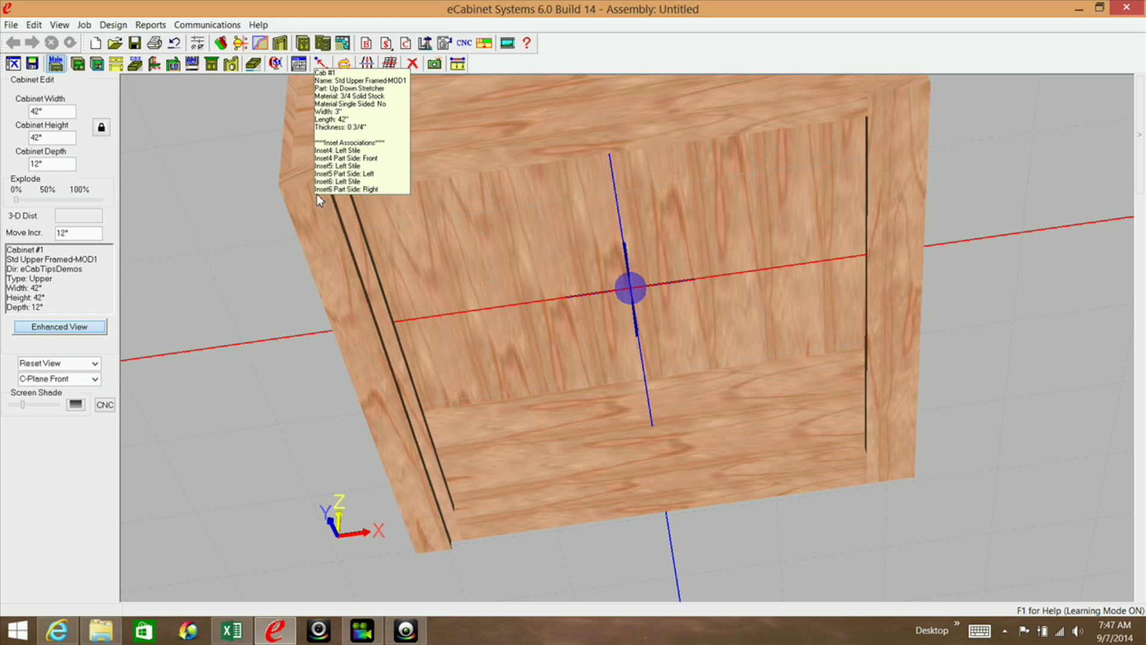
Set the left stile's width to 6" in the face frame settings and apply the change.
click(295, 67)
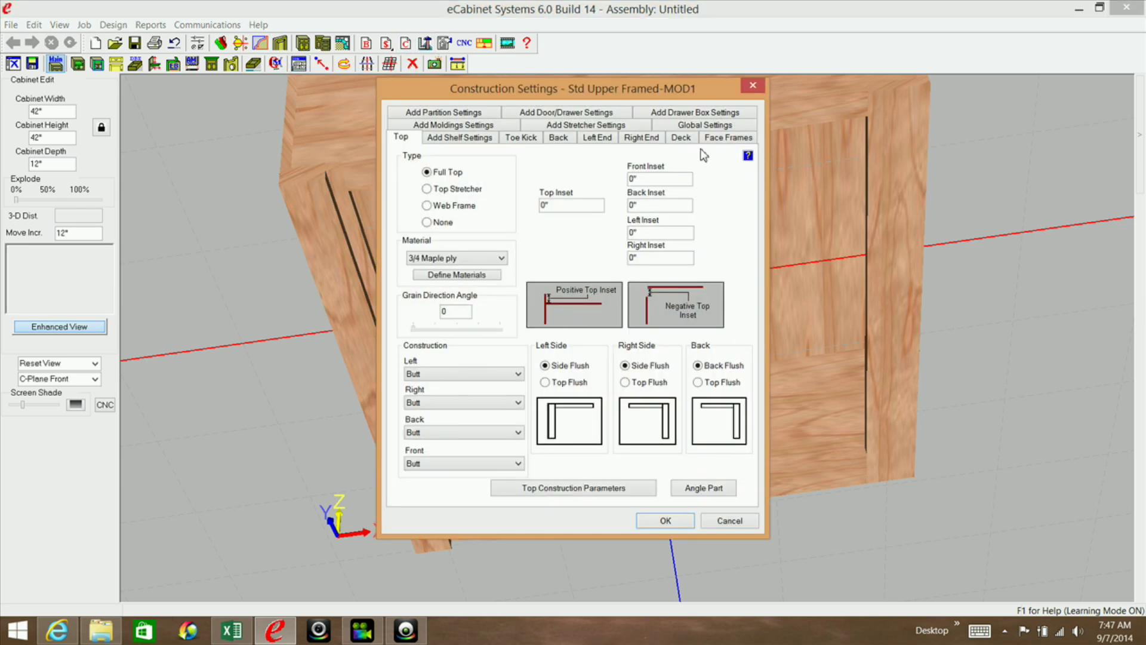
click(726, 138)
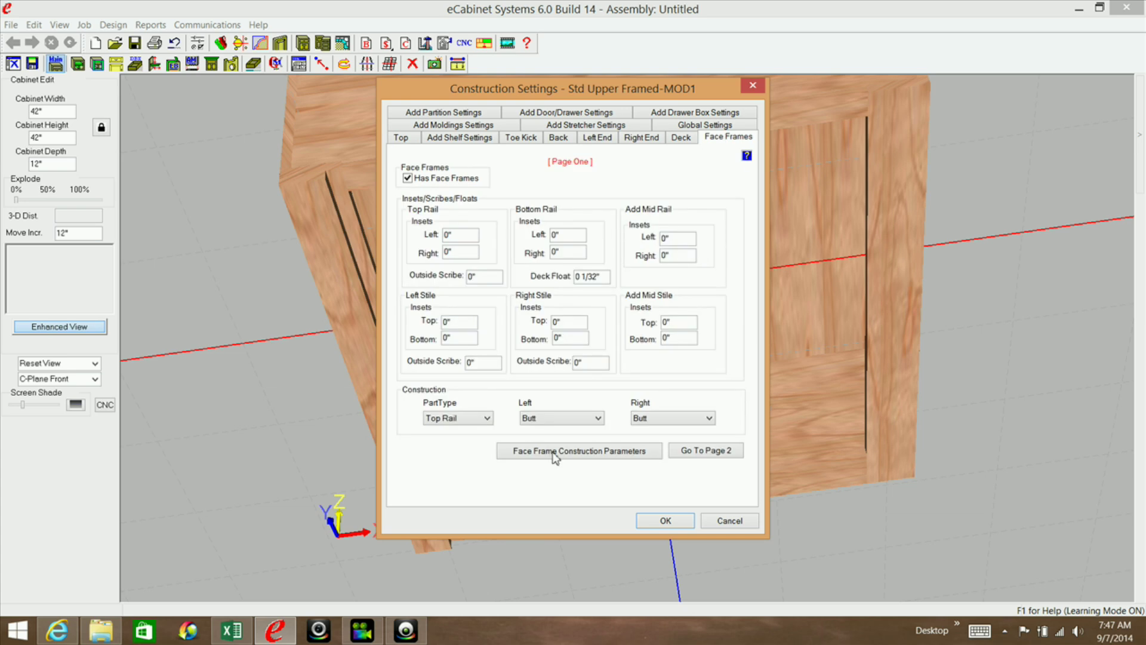
click(702, 454)
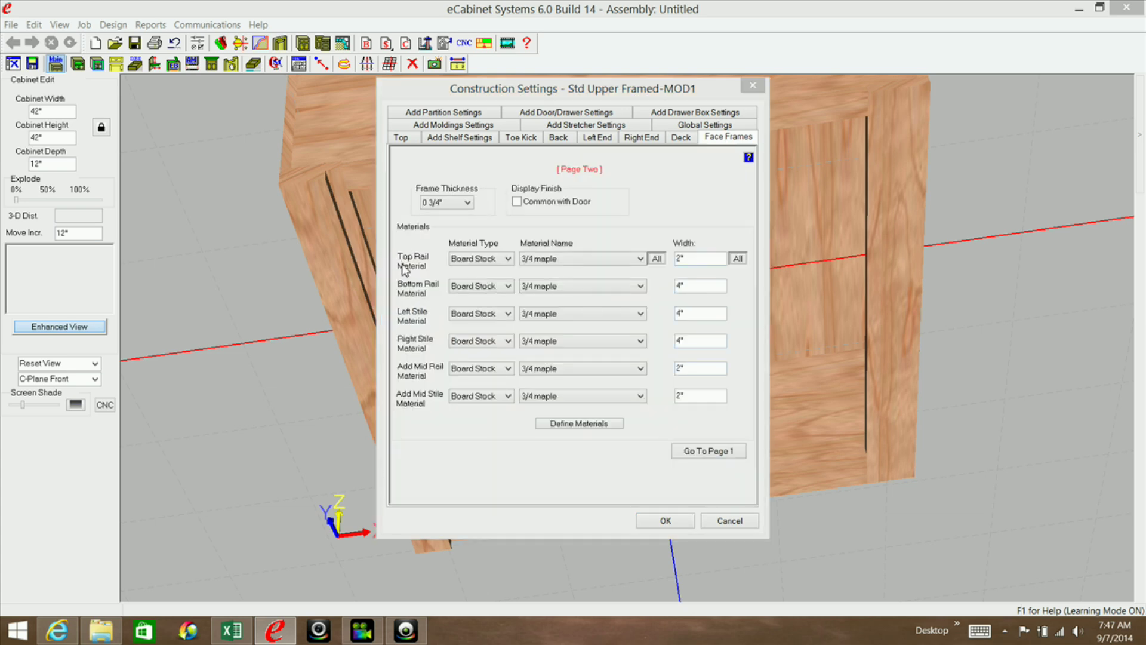
double_click(683, 313)
text(6)
click(662, 521)
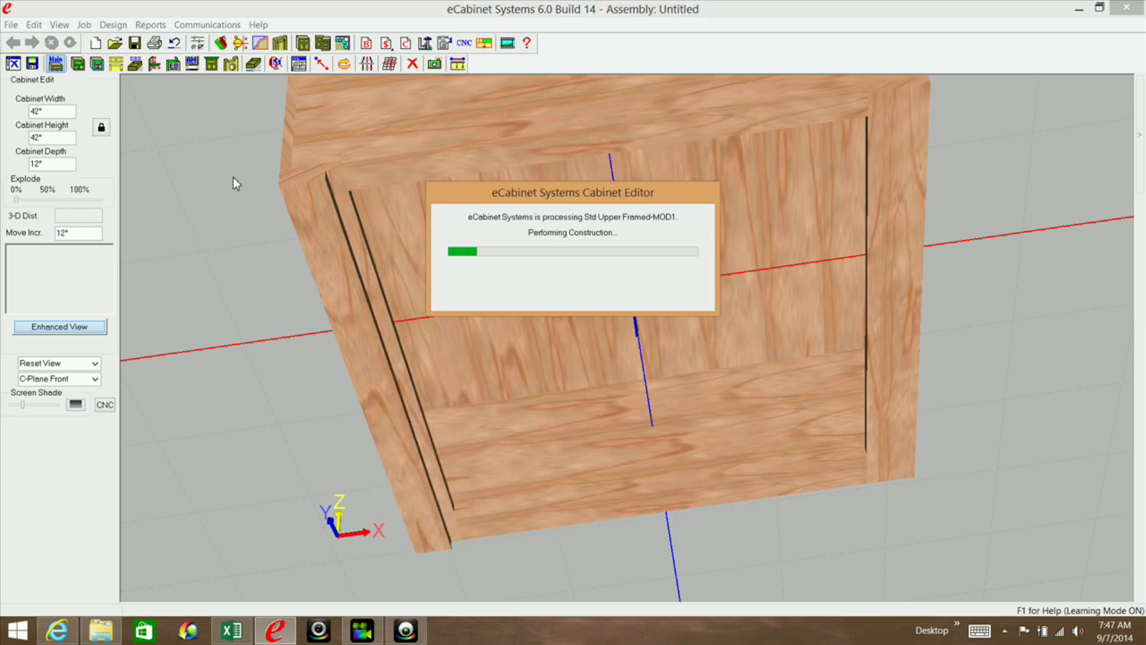
Inspect the stretcher's part details and its fit behind the widened left stile from several angles.
right_drag(327, 205, 389, 289)
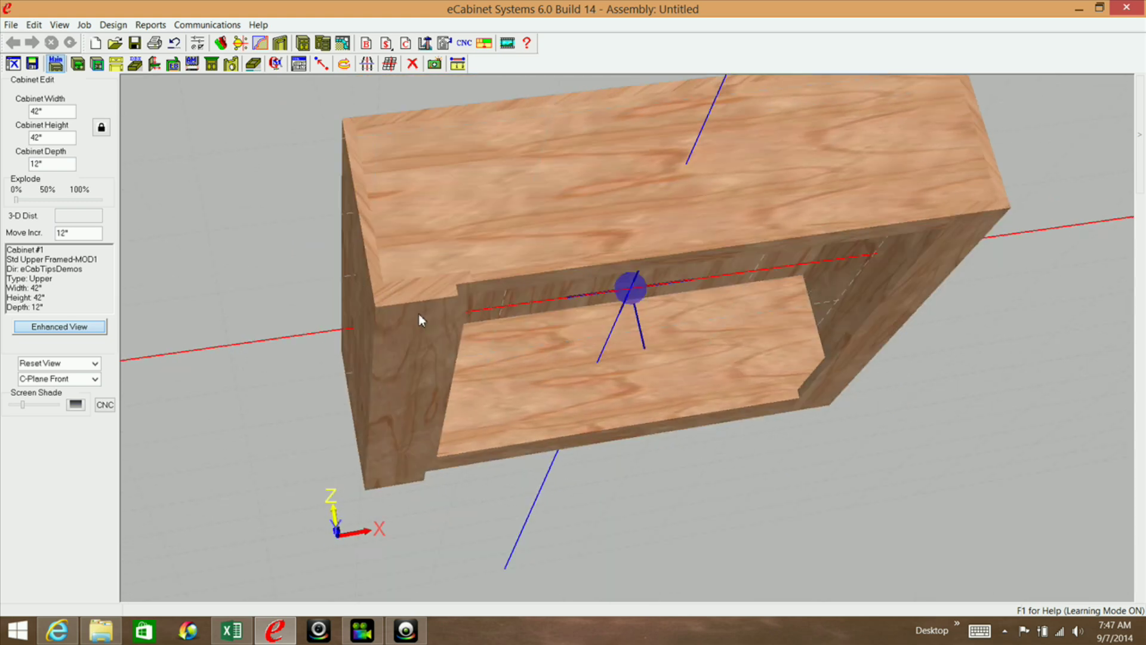
mouse_move(419, 315)
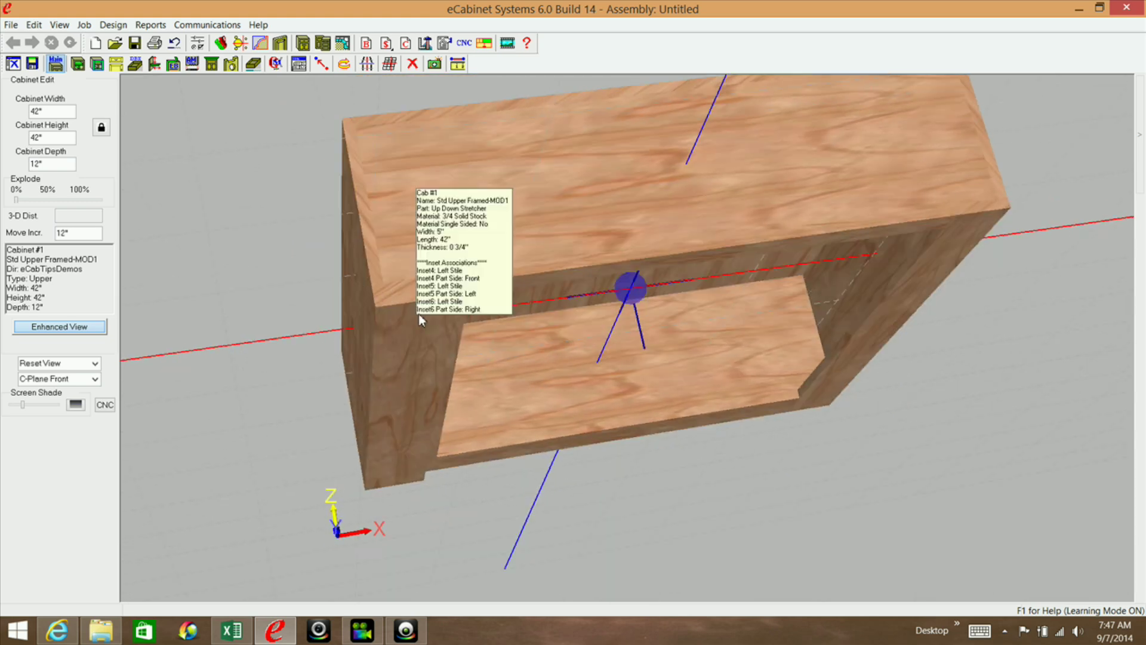
right_drag(442, 349, 418, 281)
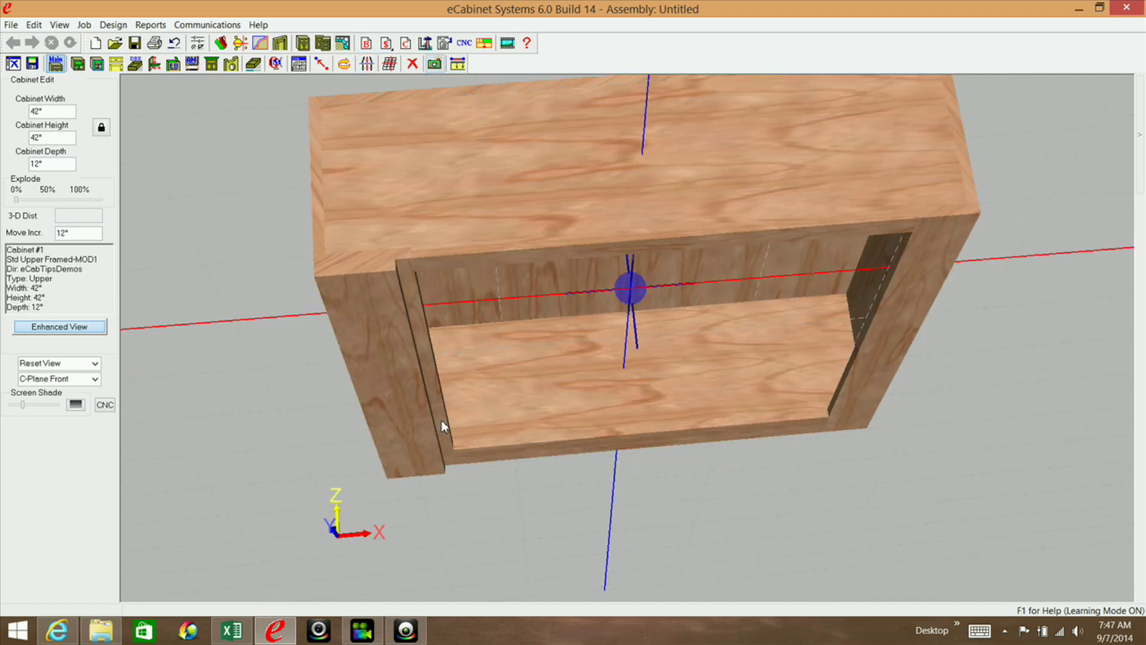
right_drag(435, 448, 424, 377)
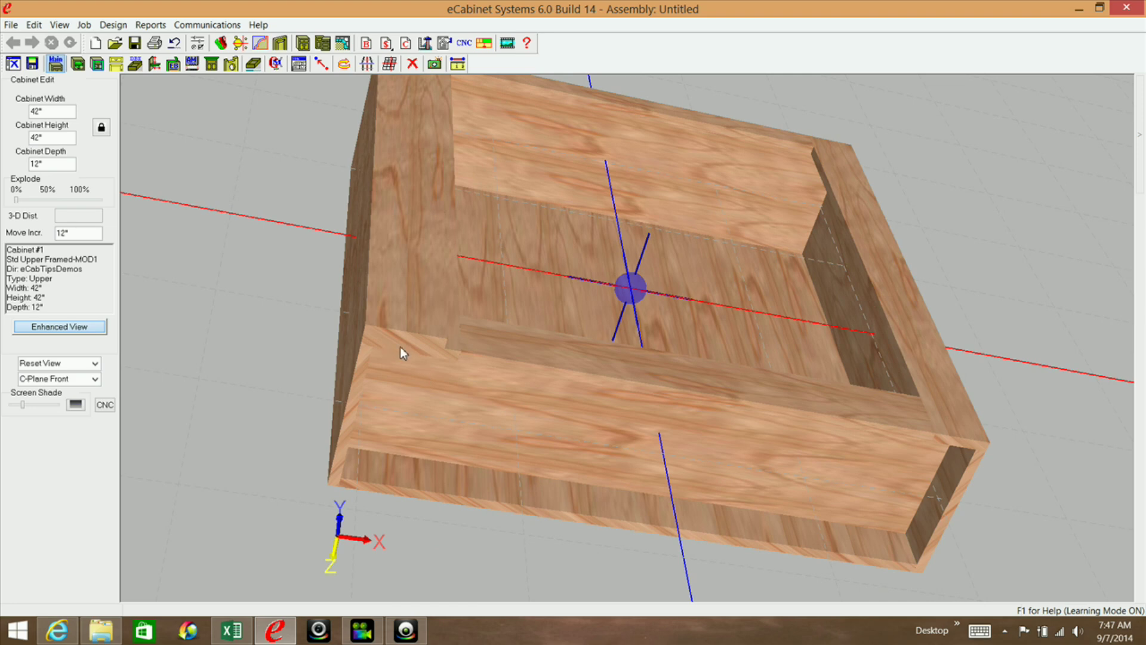
right_drag(462, 171, 437, 365)
right_drag(395, 300, 344, 186)
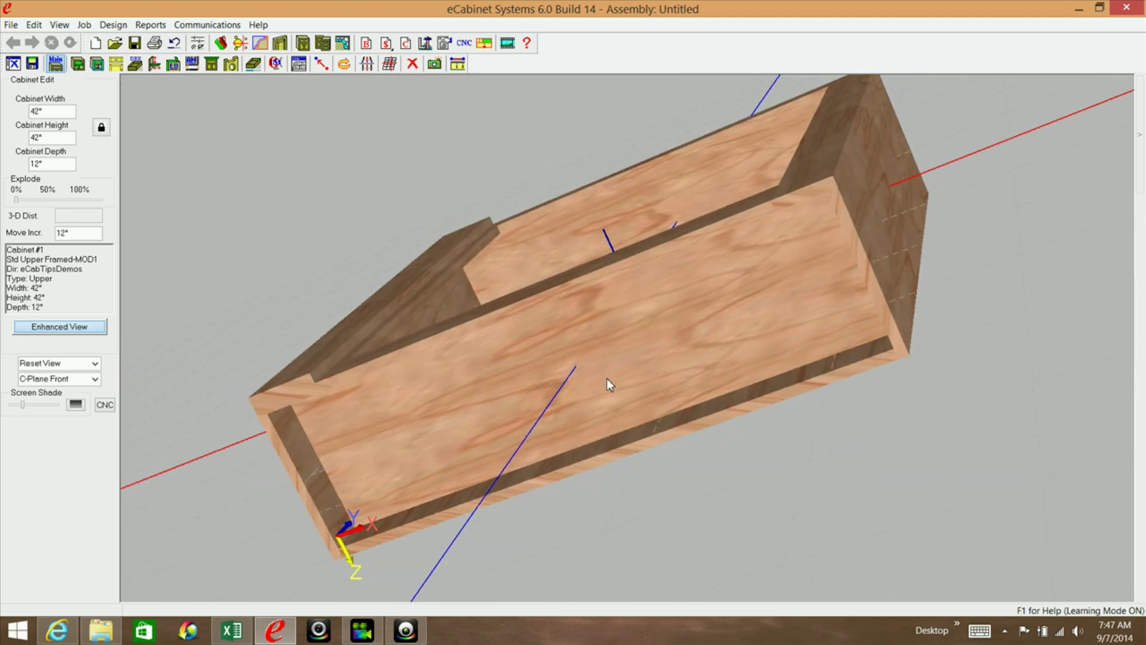
right_drag(323, 348, 516, 392)
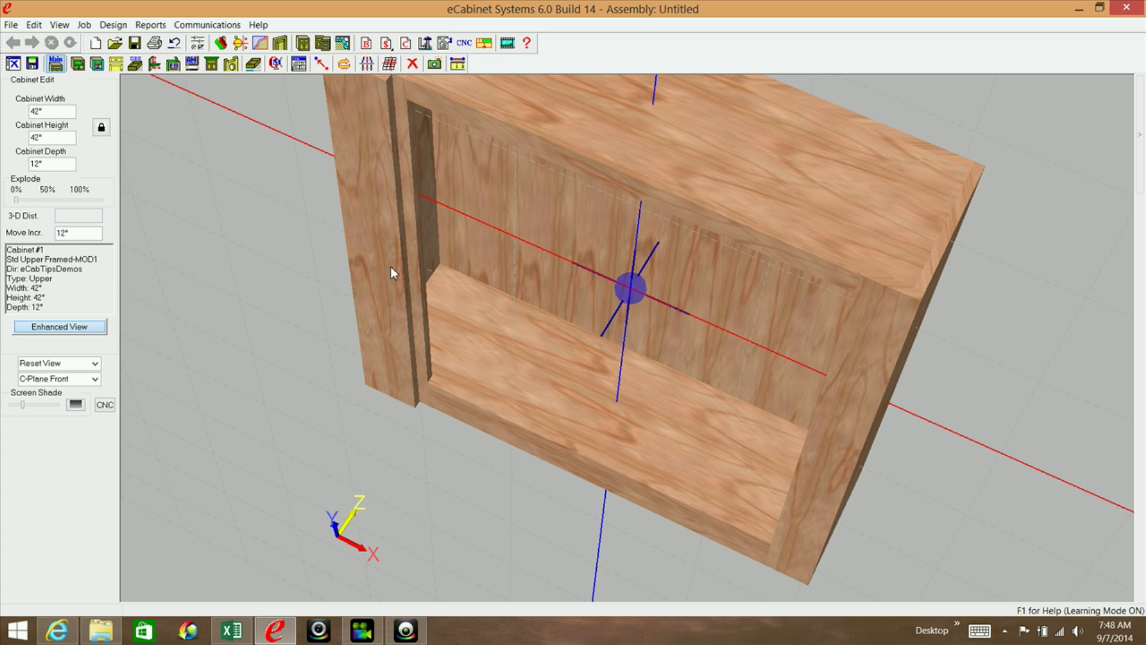
right_drag(542, 355, 530, 424)
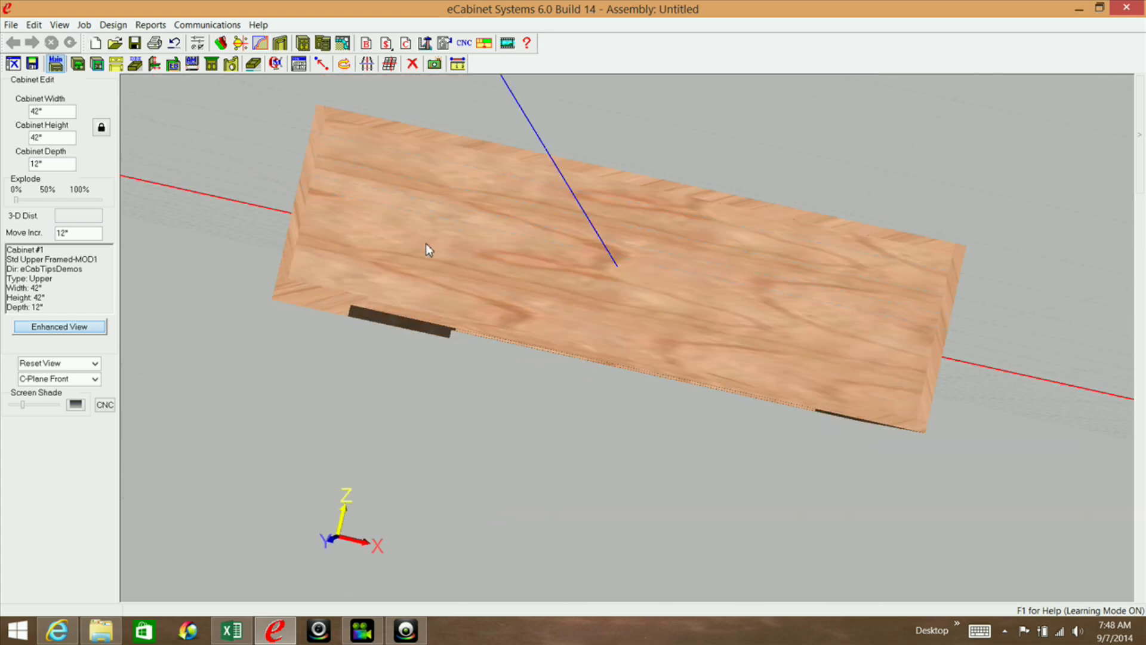
right_drag(575, 481, 578, 421)
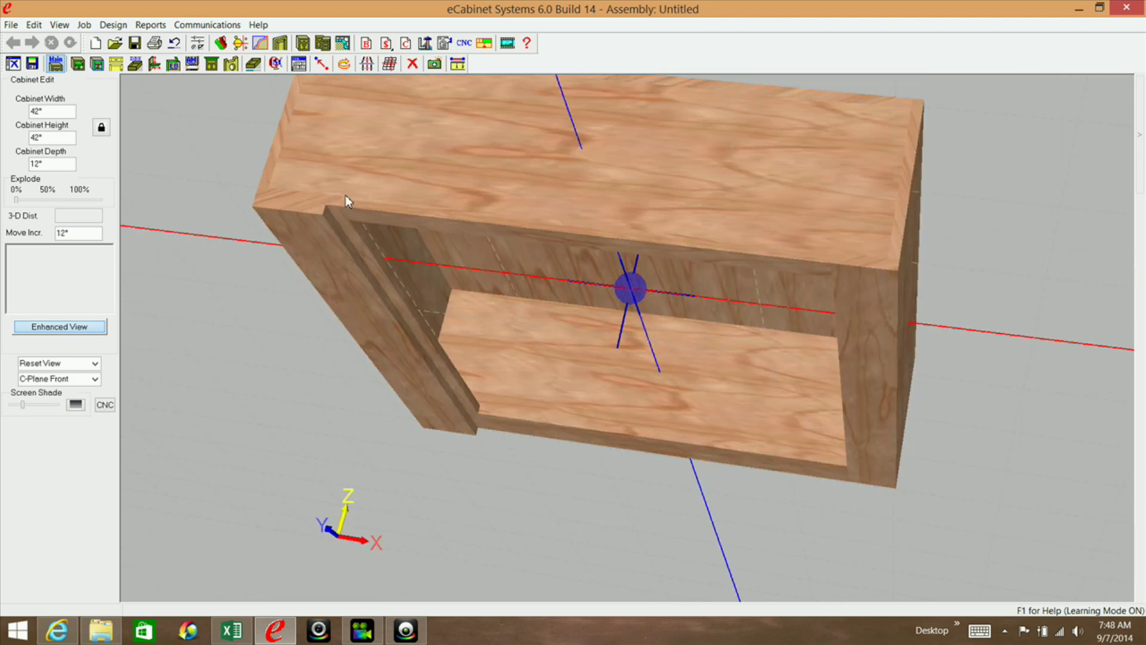
right_drag(532, 330, 602, 506)
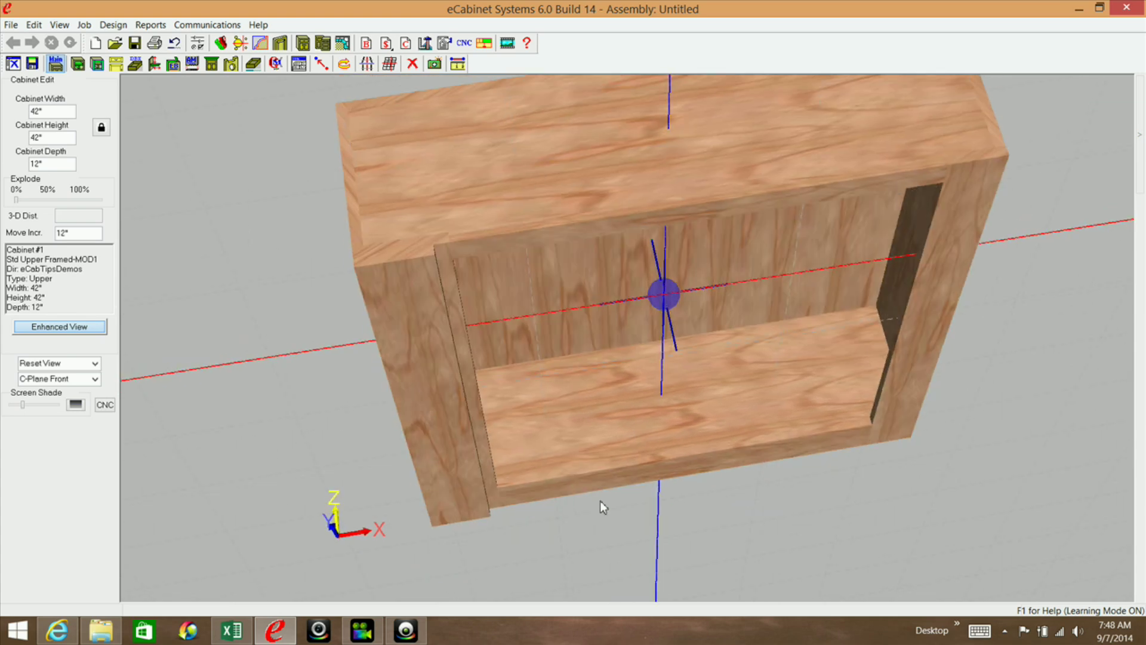
mouse_move(473, 282)
right_down()
mouse_move(439, 343)
mouse_move(461, 335)
mouse_move(463, 263)
right_up()
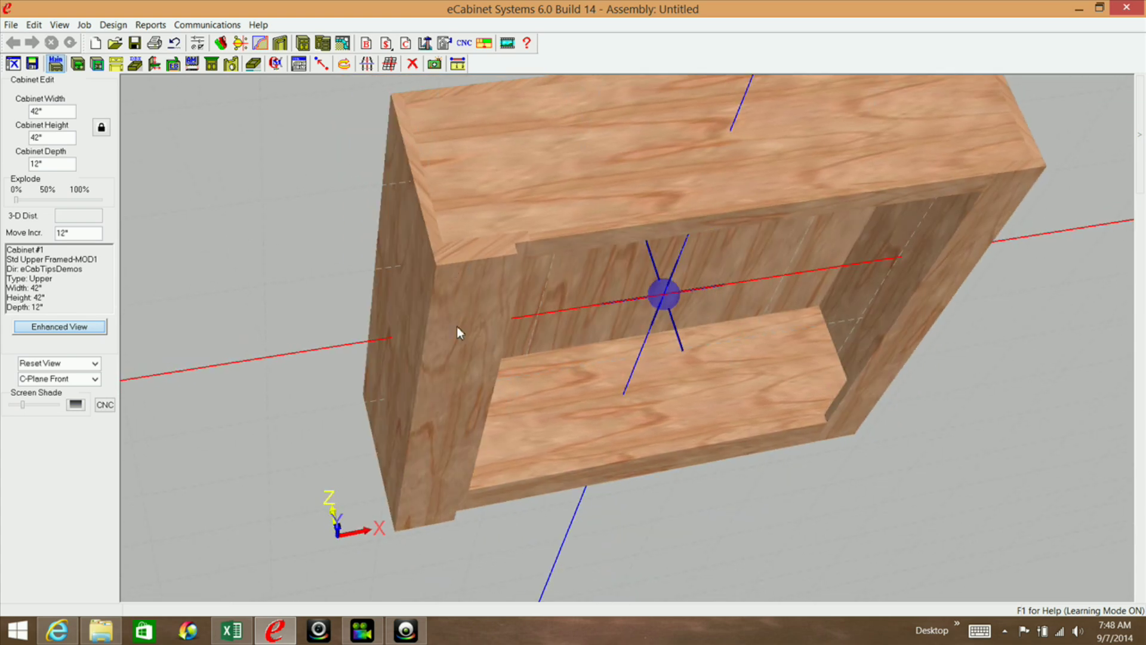
Examine the cabinet from above, the front and both sides, checking the left stile and stretcher where they meet the top and bottom.
right_drag(466, 362, 496, 256)
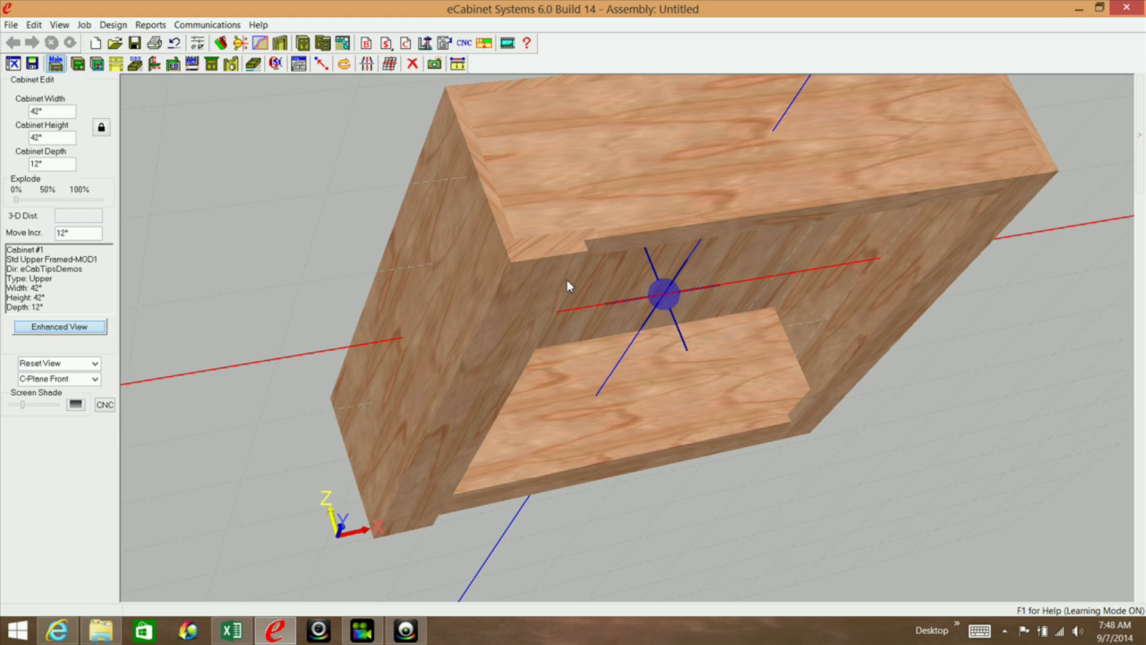
right_drag(498, 396, 620, 557)
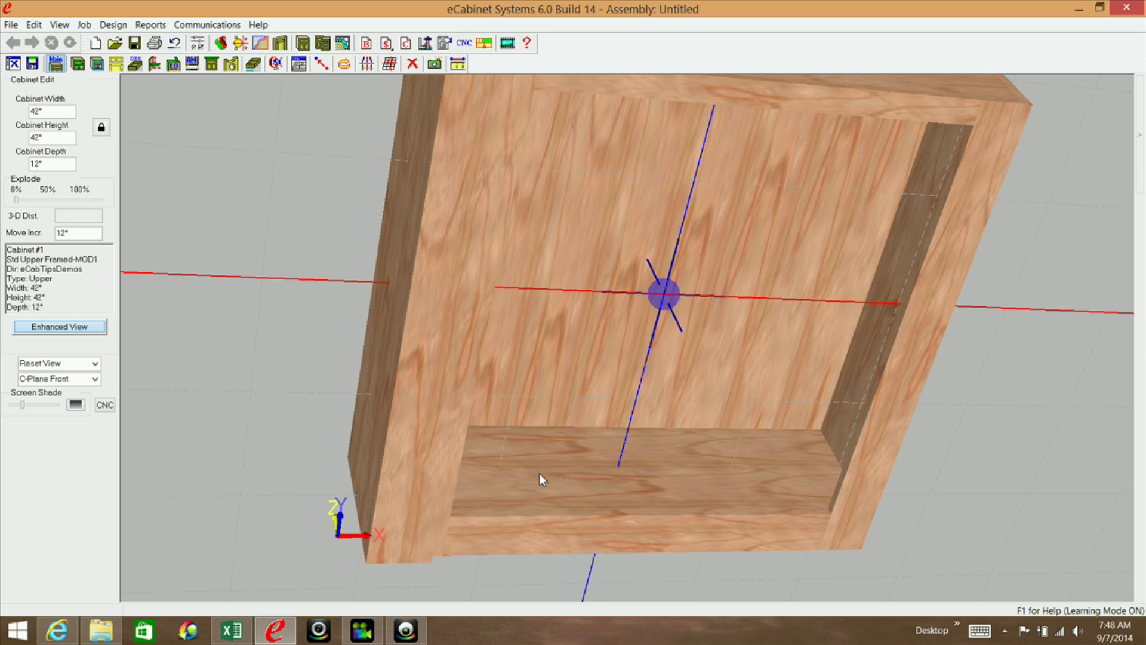
right_drag(572, 363, 546, 471)
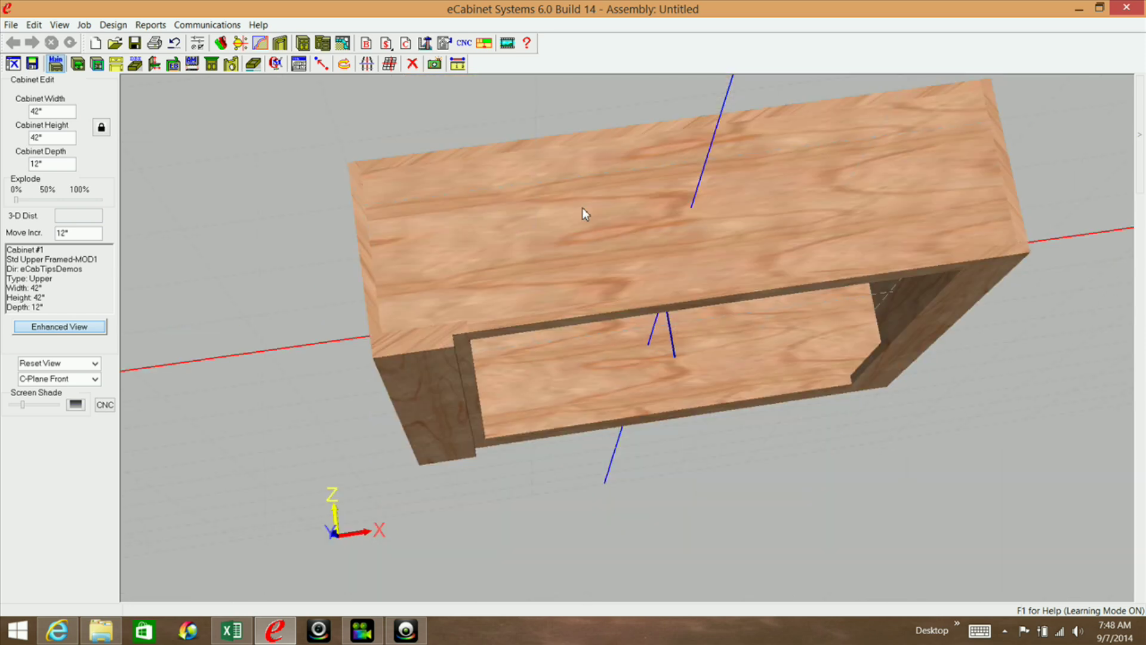
right_drag(657, 456, 638, 191)
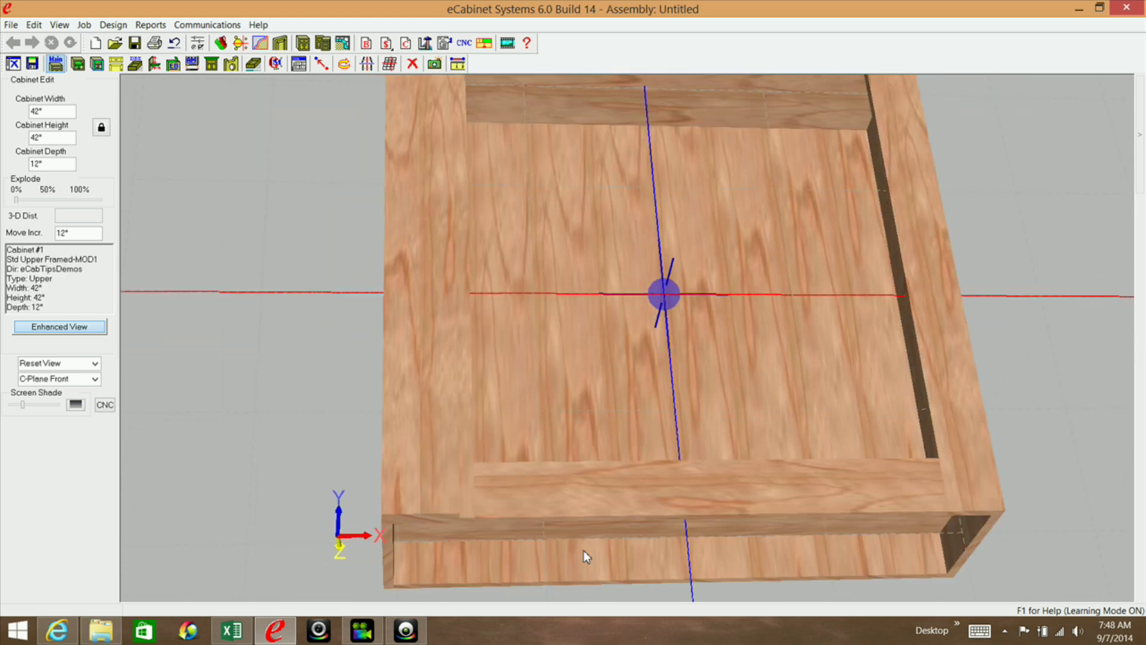
right_drag(625, 260, 515, 263)
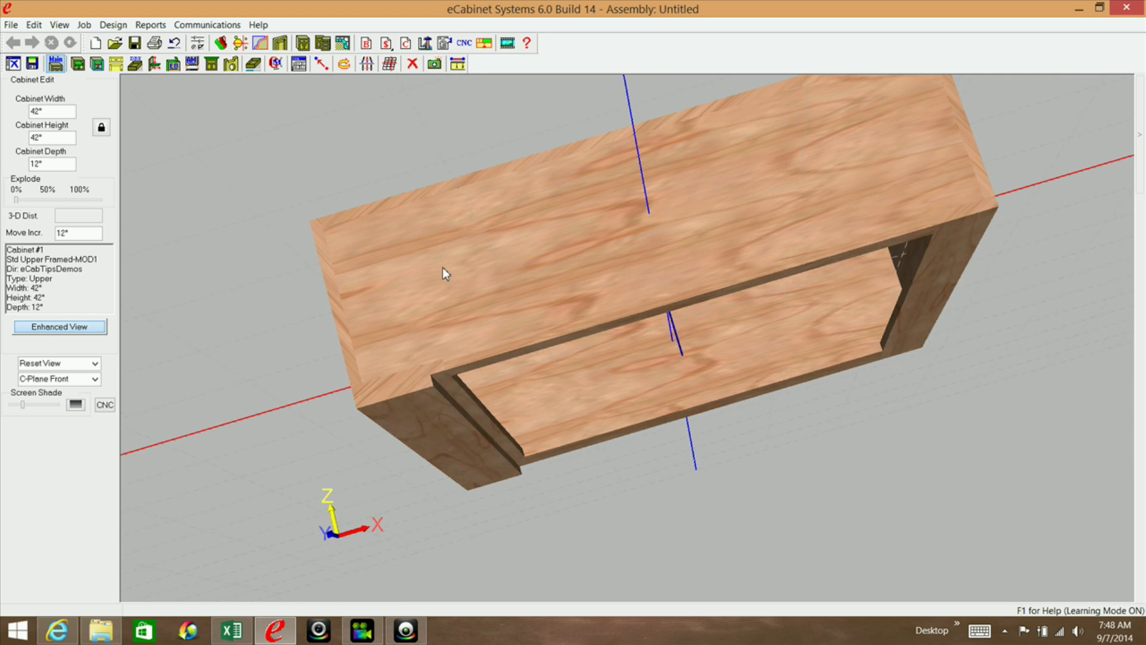
right_drag(545, 345, 437, 231)
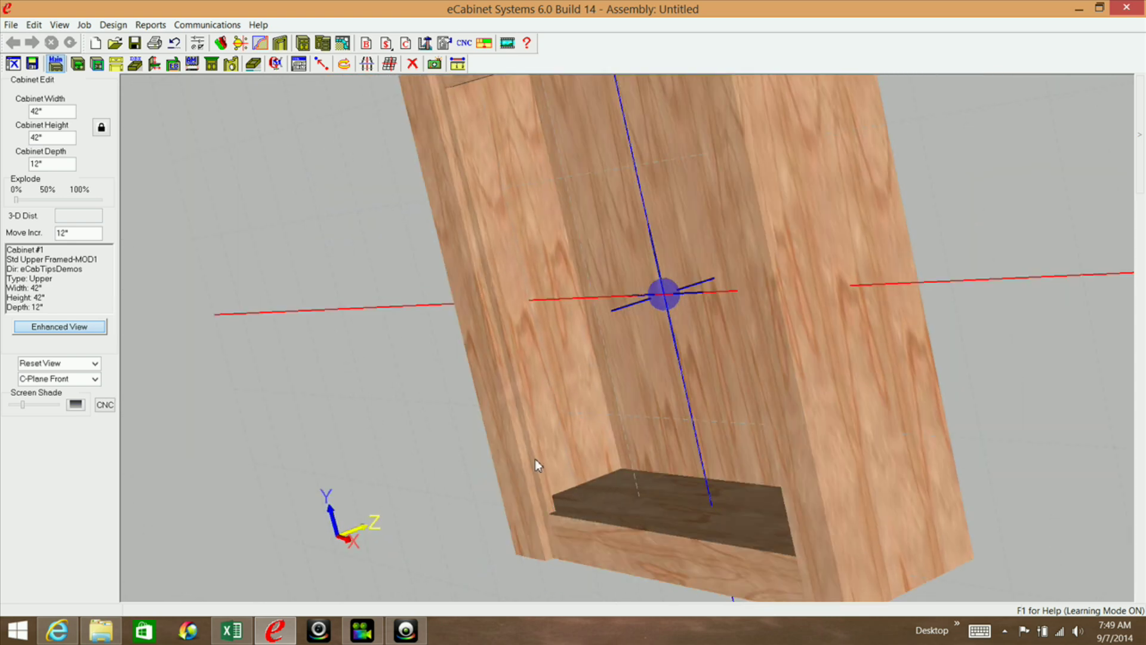
right_drag(517, 452, 705, 387)
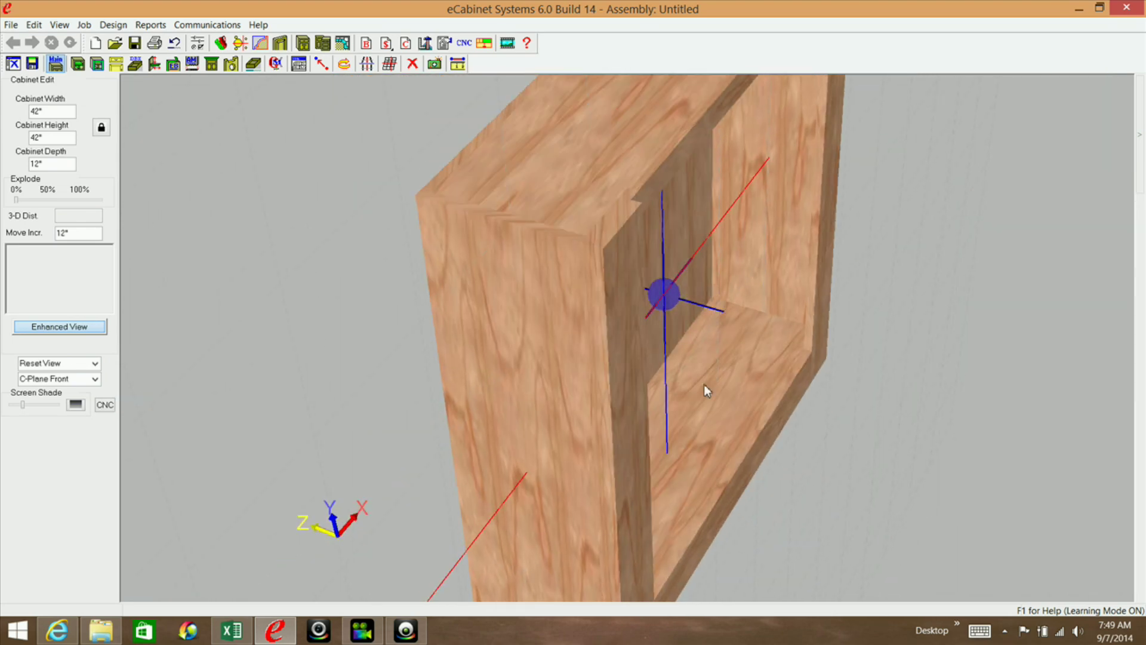
right_drag(617, 305, 589, 420)
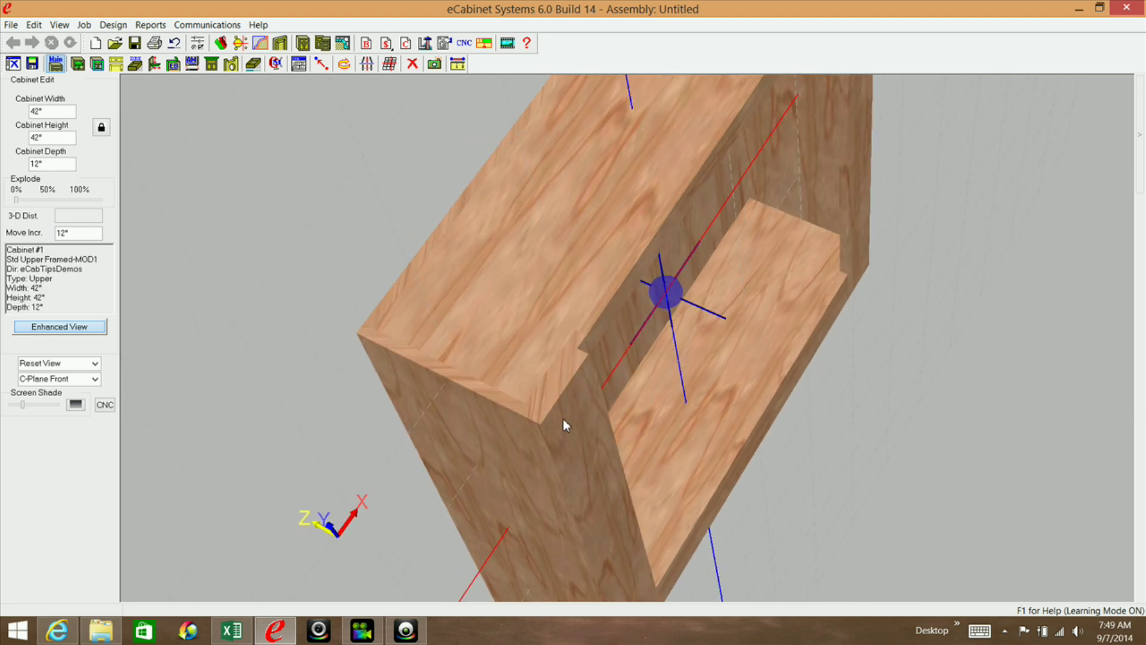